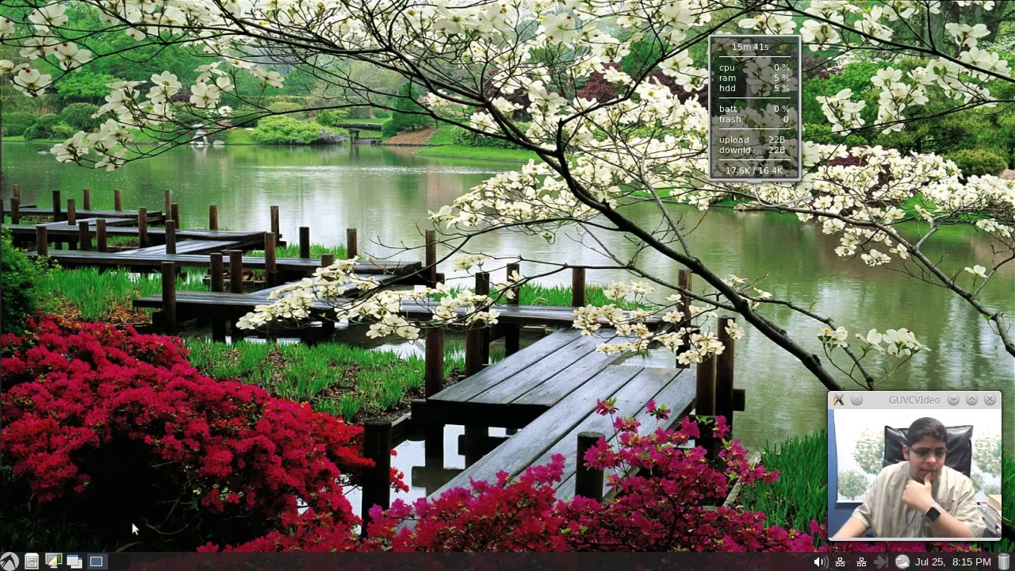
Step: Display the contents of /etc/apt/sources.list in a ROXTerm terminal with cat, and close the terminal
left_click(9, 561)
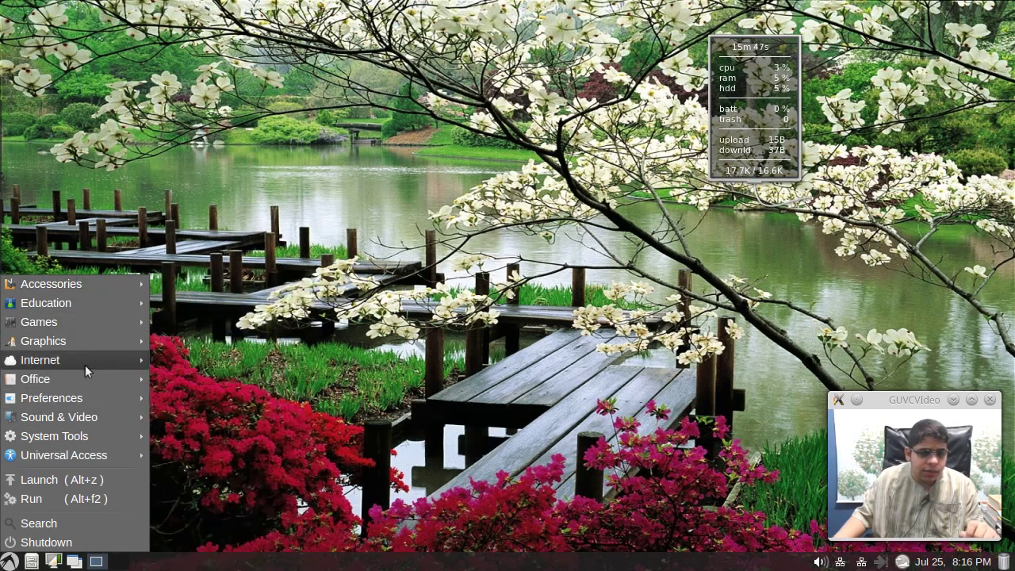
mouse_move(99, 436)
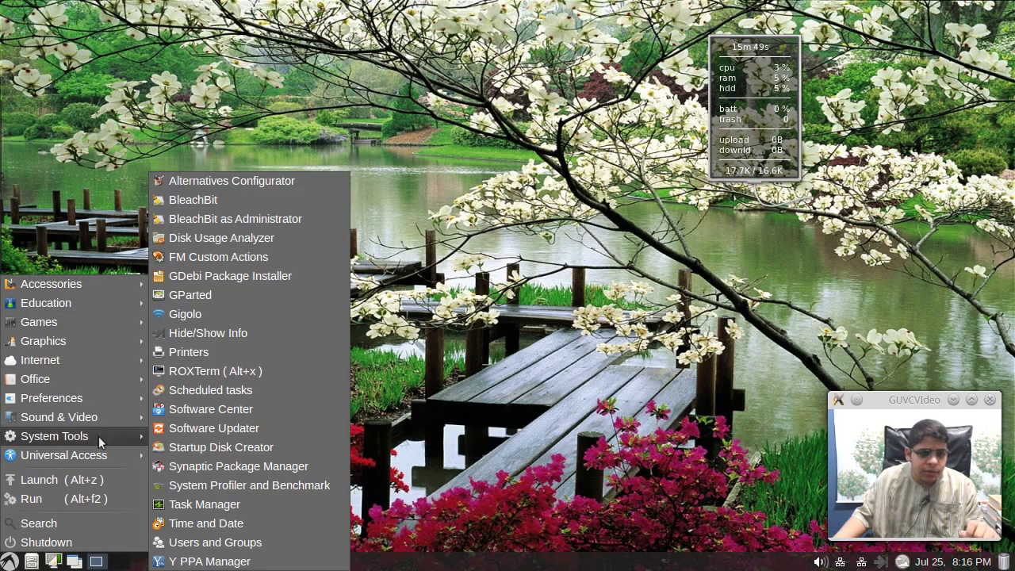
left_click(238, 372)
type("ca")
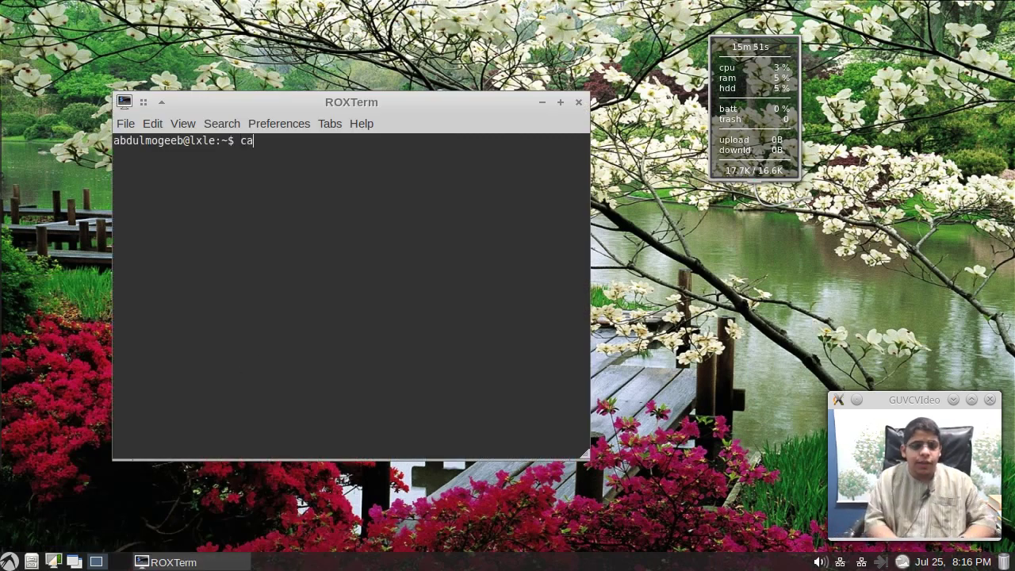
type("t /etc/apt/sources.list")
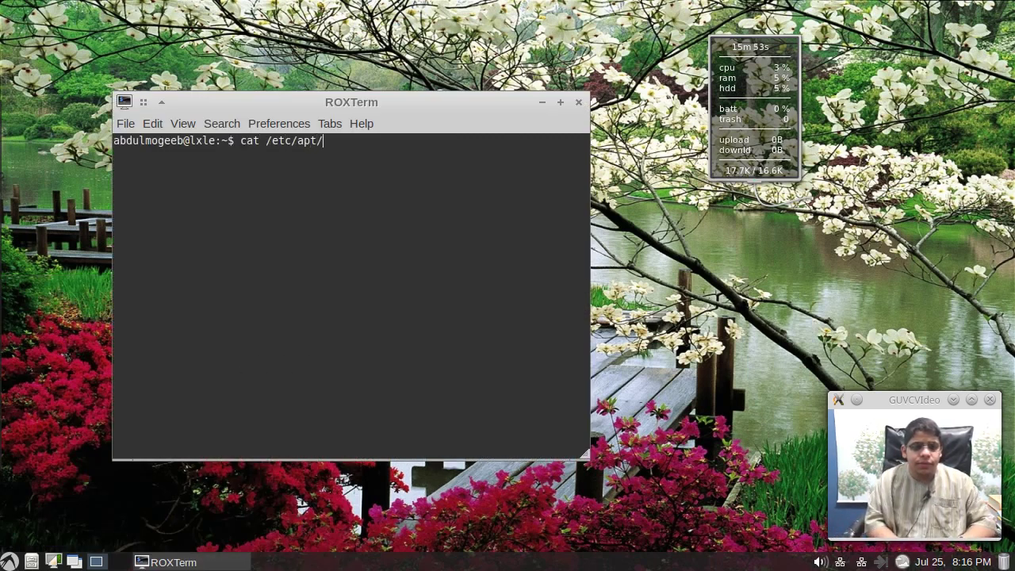
key("Tab")
key("Tab")
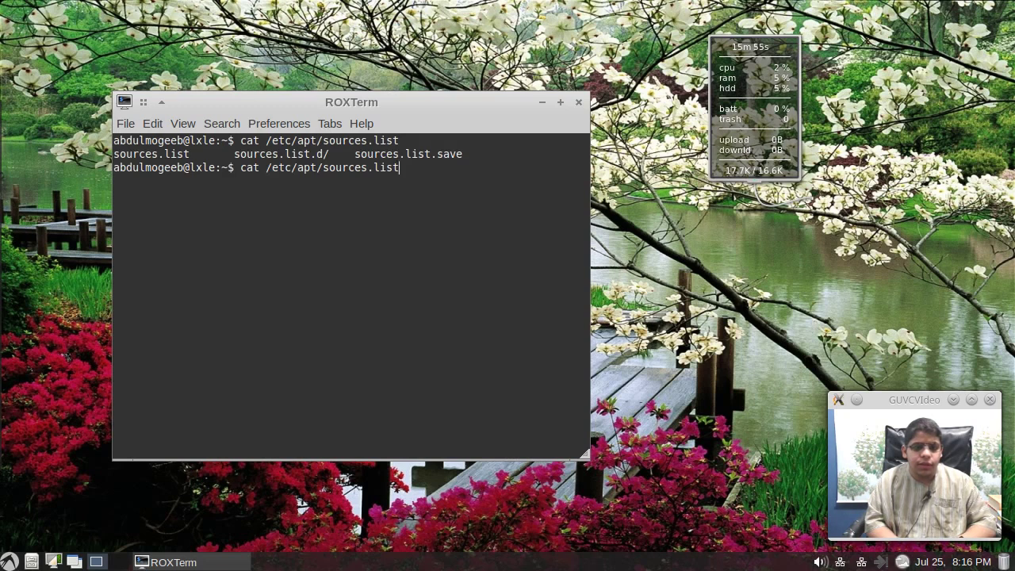
key("Return")
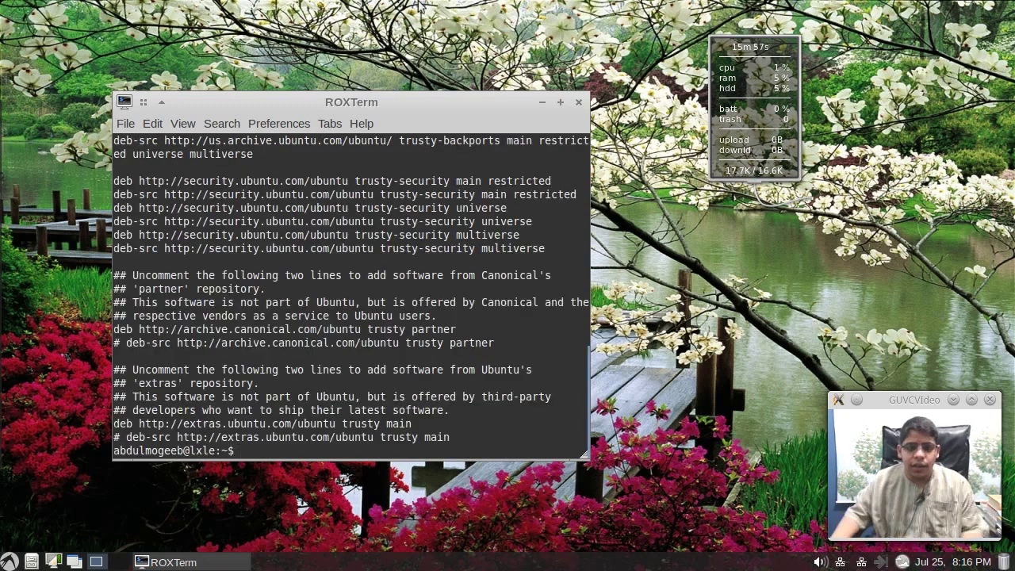
left_click(579, 102)
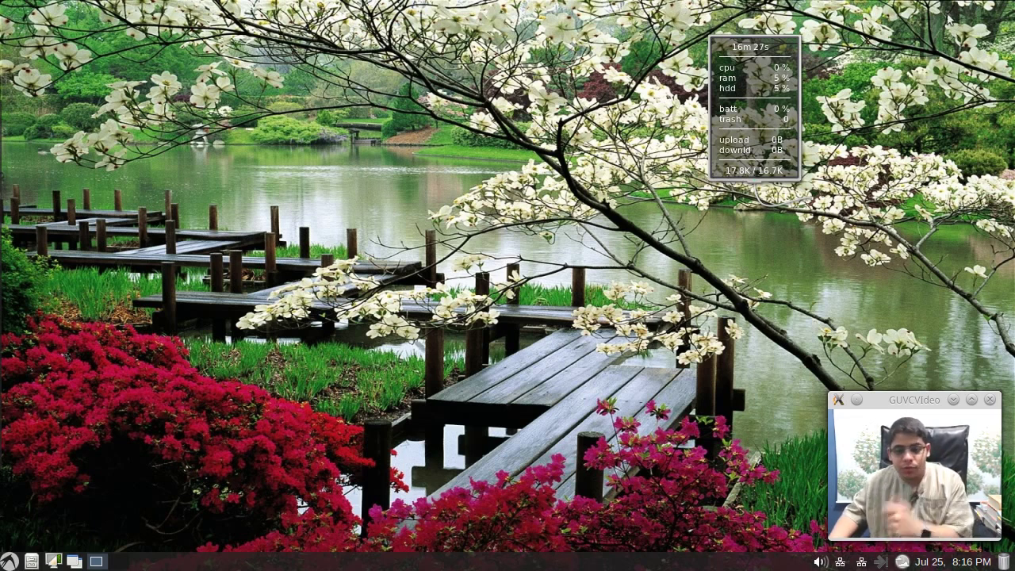
Step: Try to empty the trash and dismiss the resulting dialog
left_click_drag(905, 399, 463, 213)
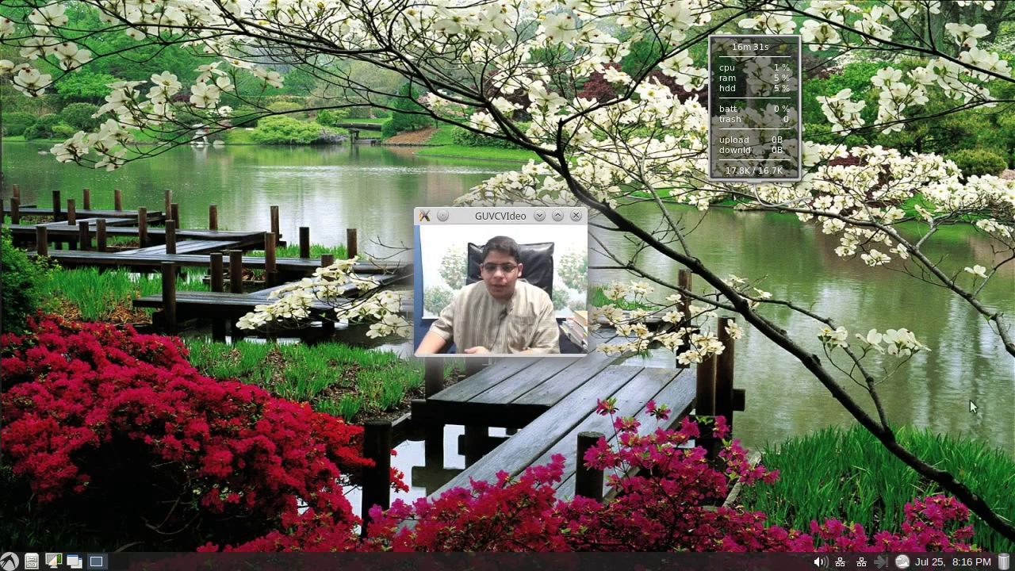
left_click(1003, 561)
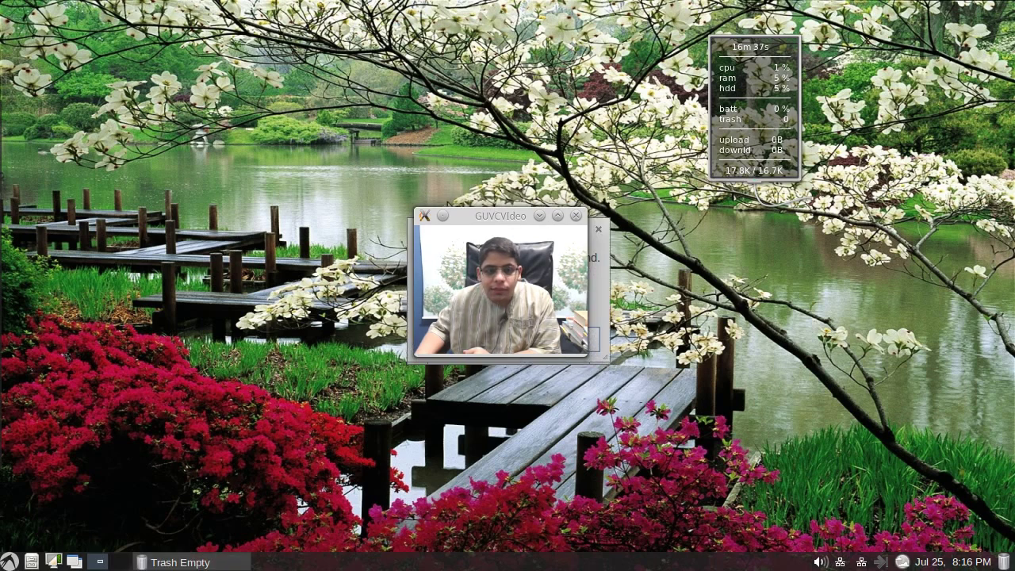
left_click_drag(467, 215, 252, 200)
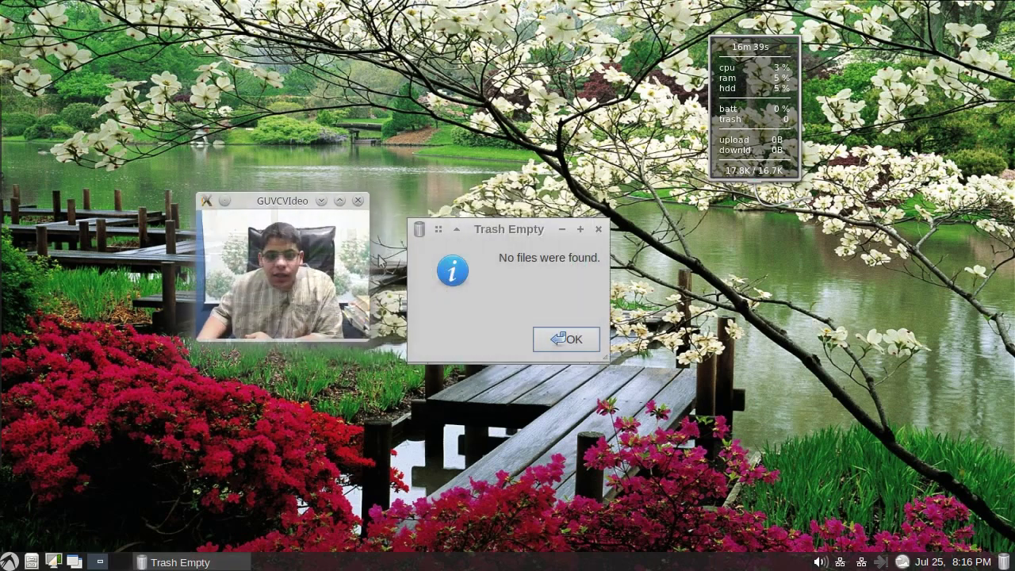
left_click(572, 339)
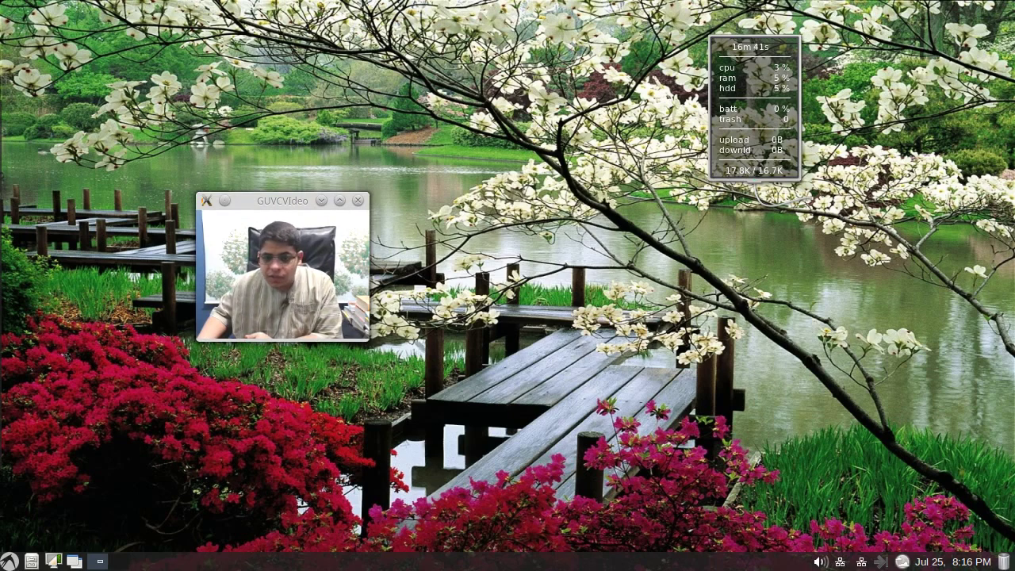
Step: Look up the weather for Buraydah in the Typhoon weather app and close it
left_click(883, 564)
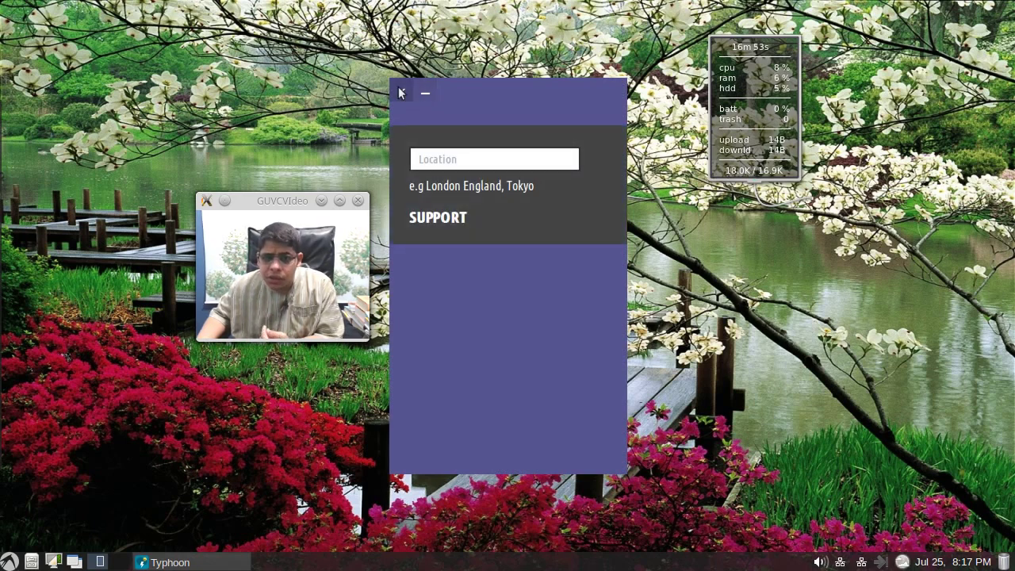
left_click(516, 160)
type("Bur")
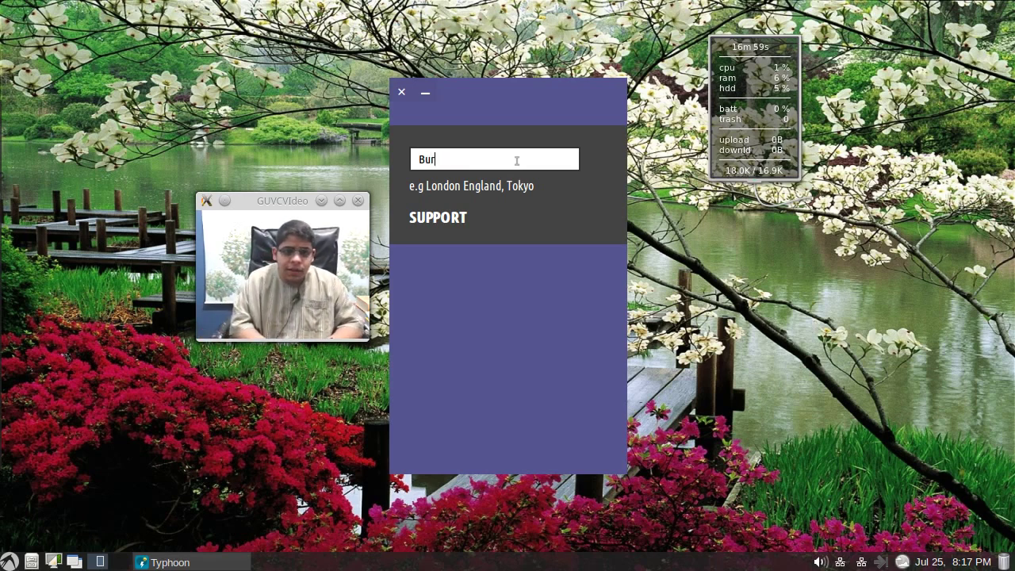
type("aydah")
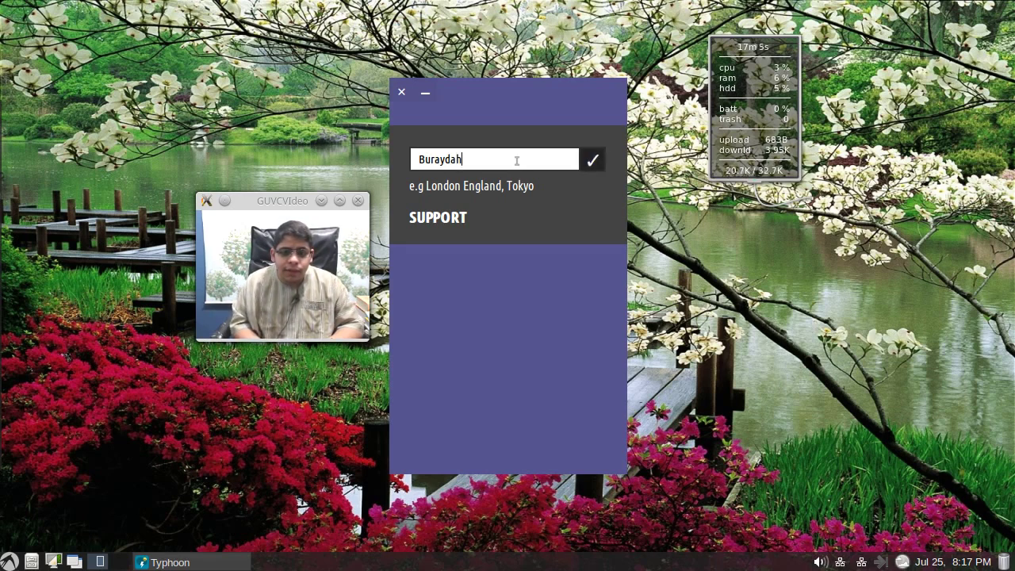
left_click(593, 162)
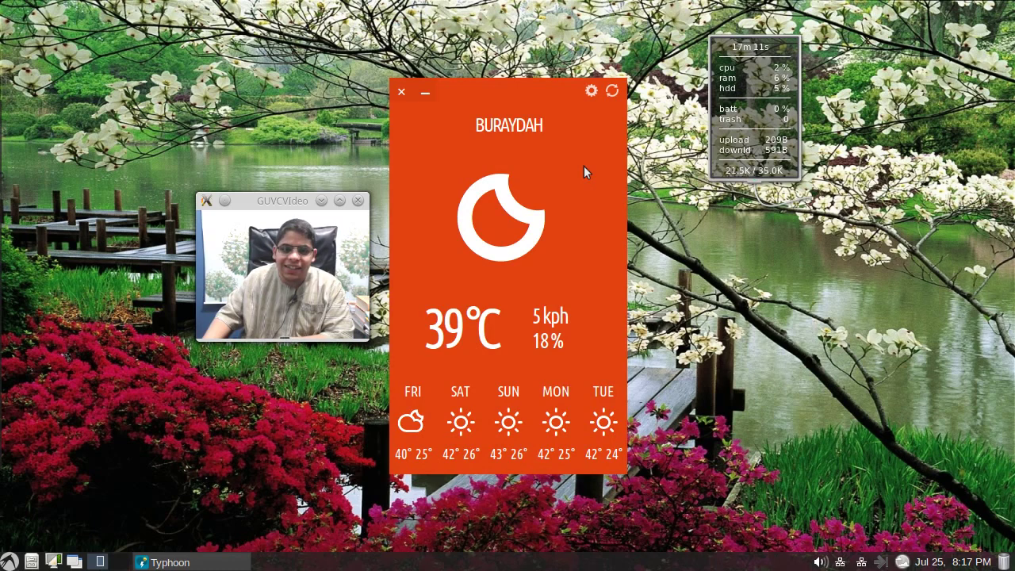
left_click(402, 93)
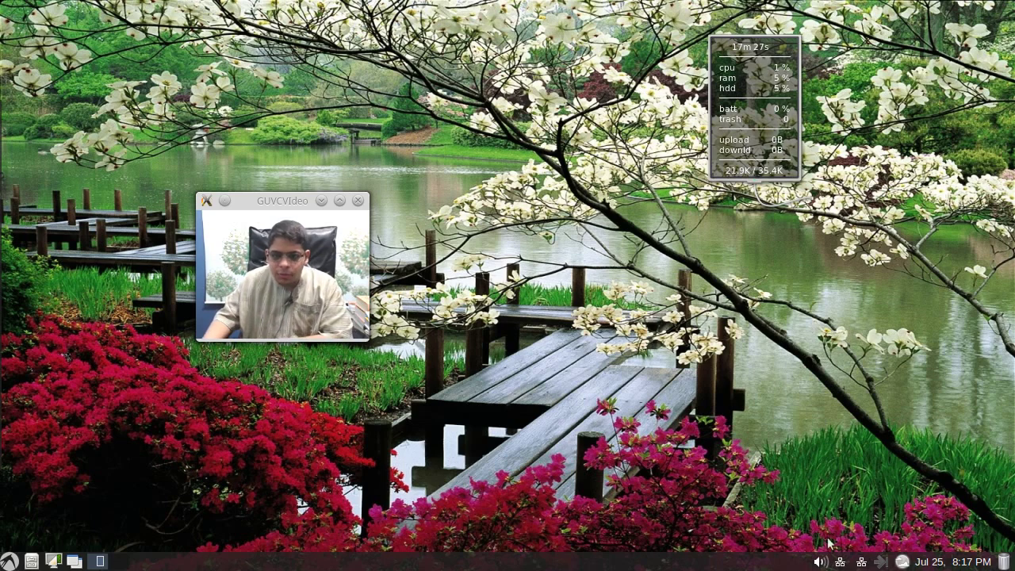
Step: Examine the connection options of both network indicators and the volume control without changing any settings
mouse_move(859, 563)
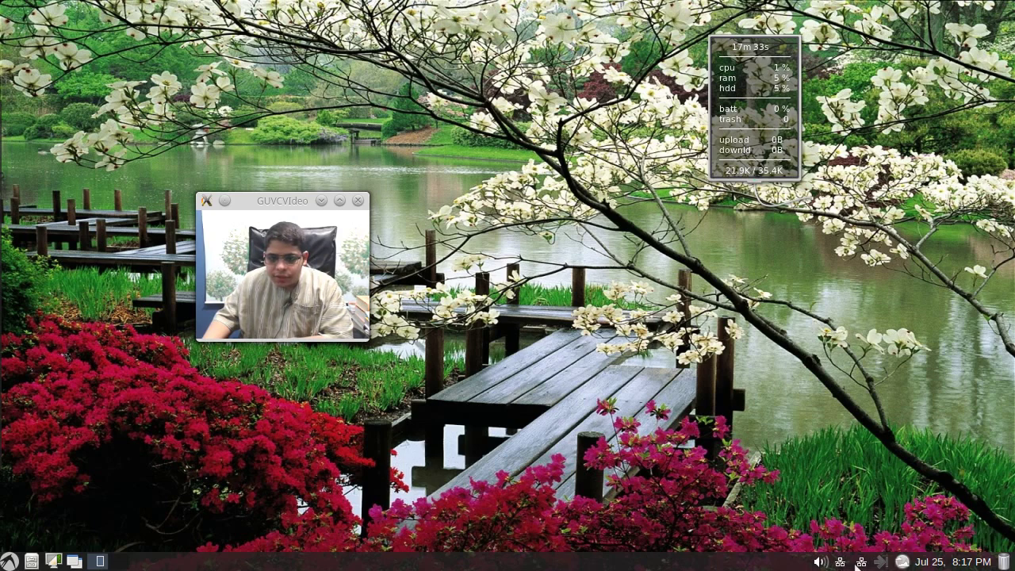
left_click(858, 563)
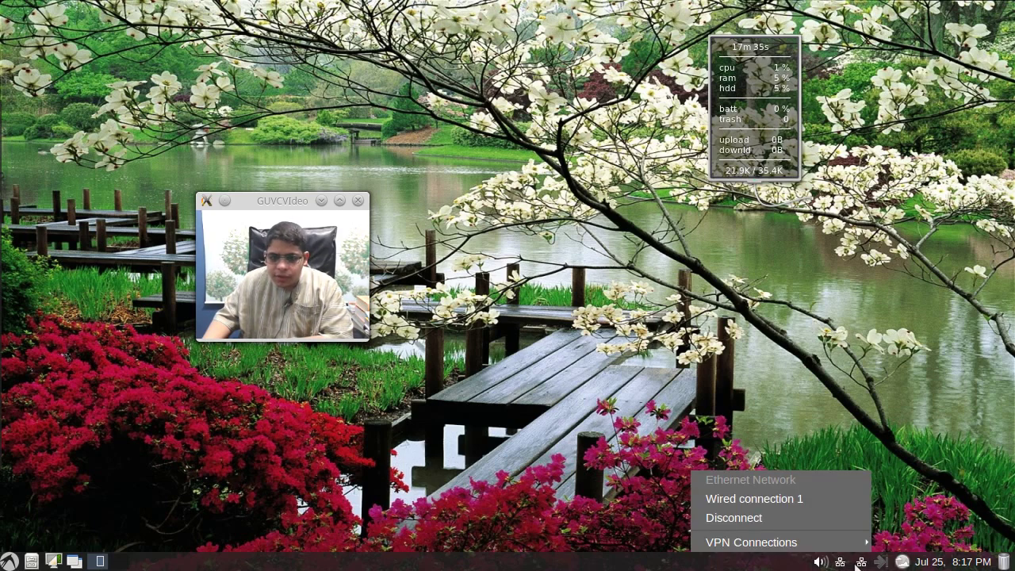
left_click(837, 563)
left_click(836, 564)
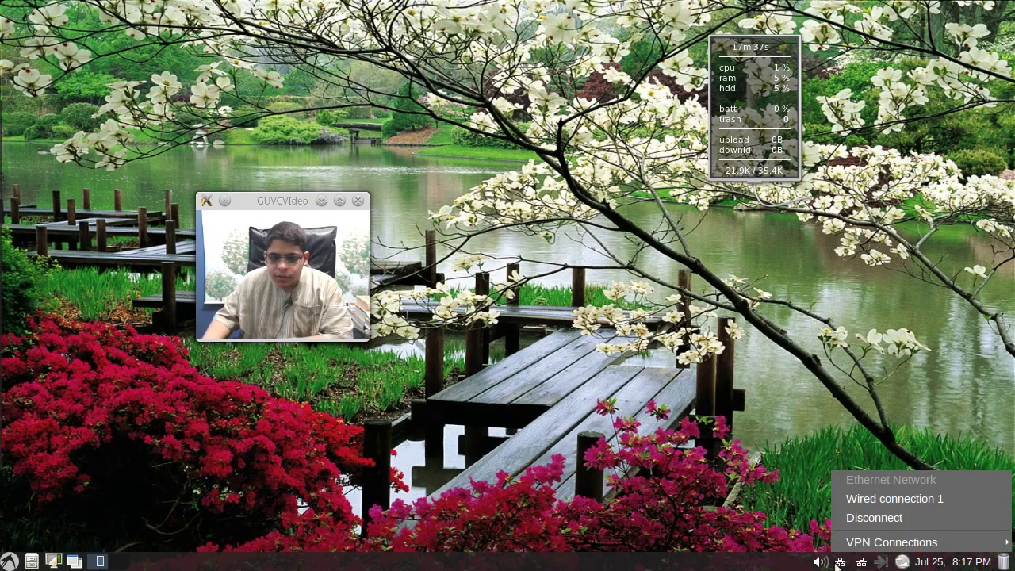
left_click(837, 564)
left_click(839, 563)
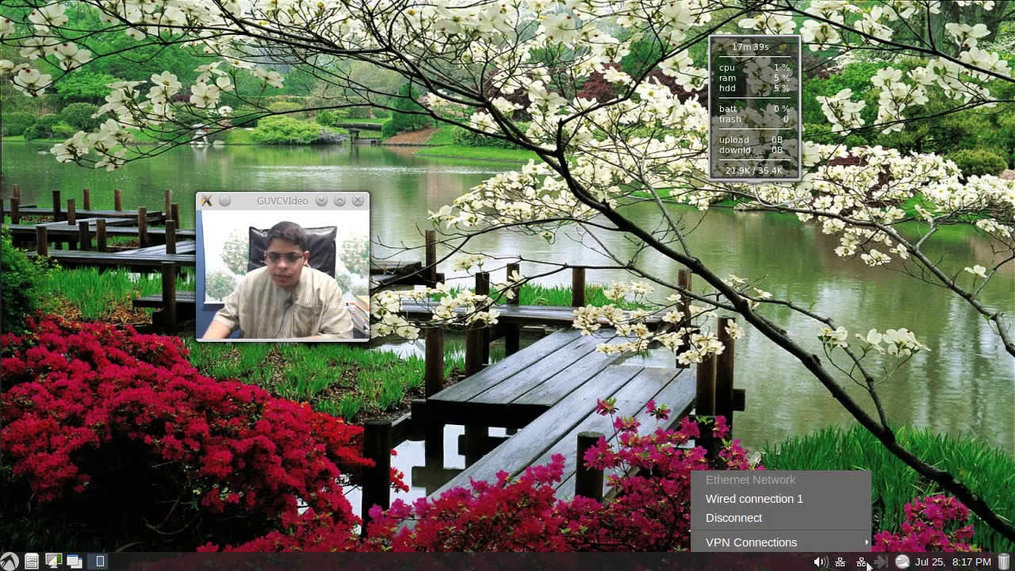
left_click(839, 563)
left_click(838, 564)
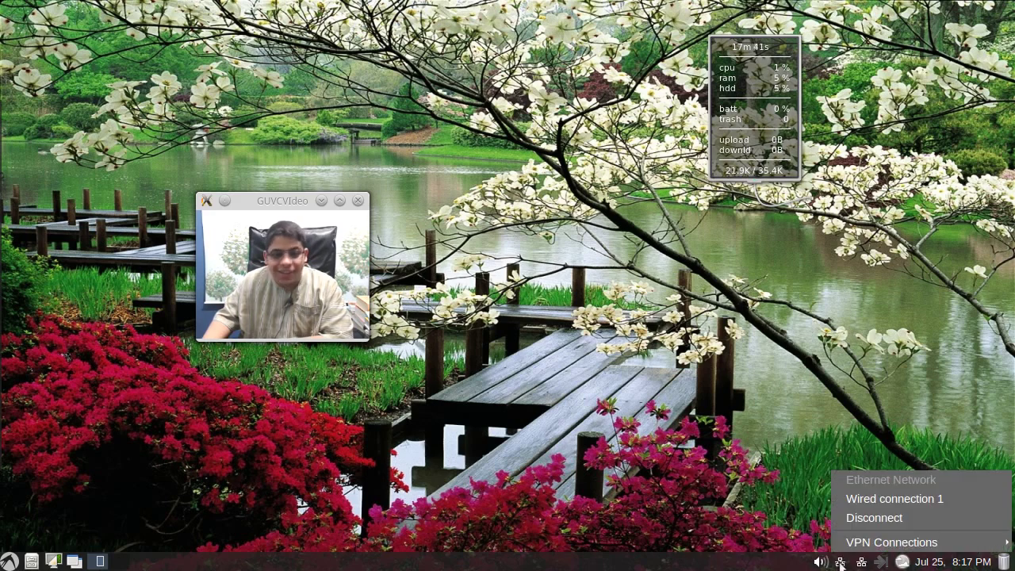
left_click(809, 499)
left_click(827, 564)
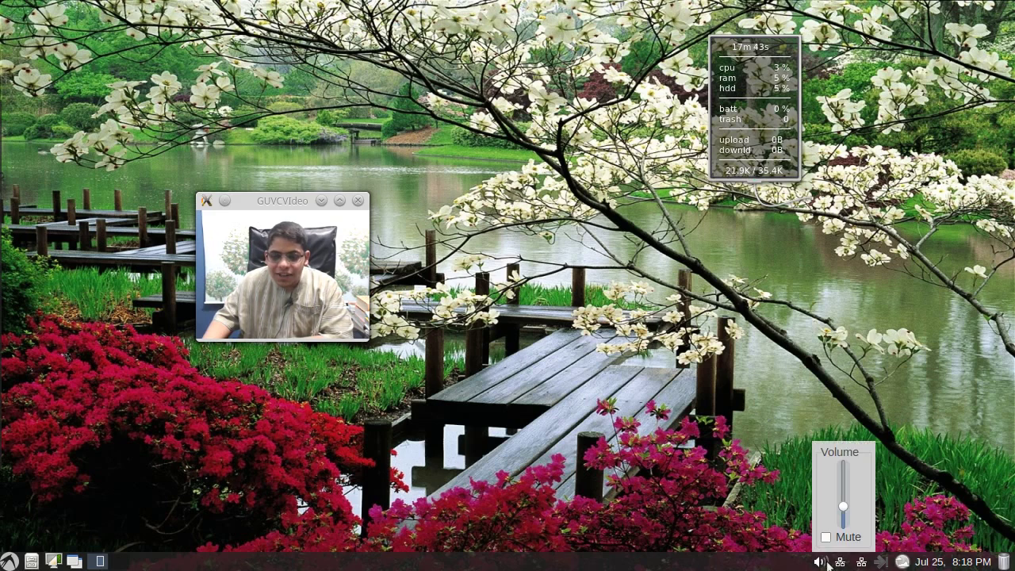
left_click(826, 563)
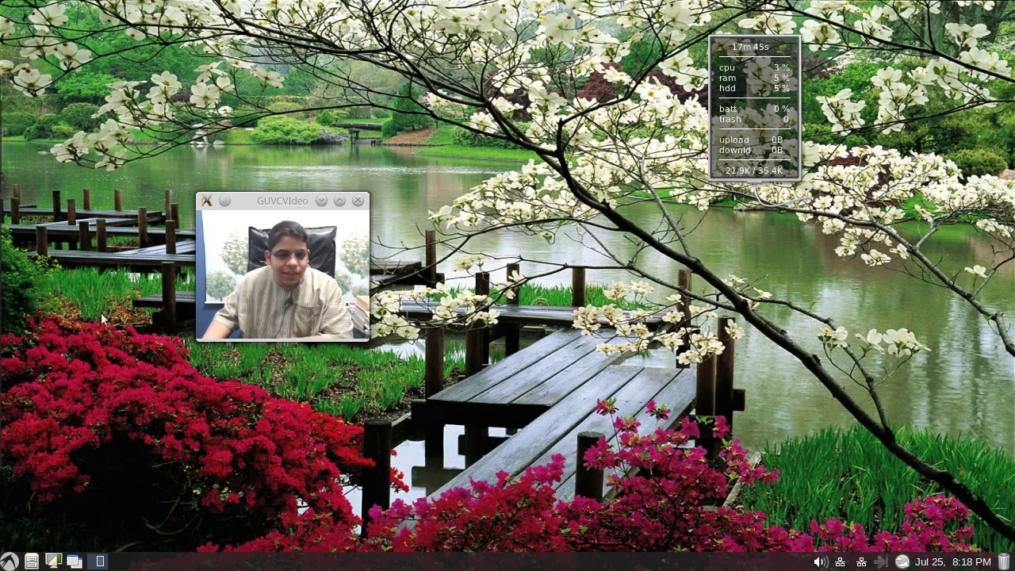
Step: Try out switching between the virtual desktops and return to Desktop One
left_click_drag(245, 202, 798, 266)
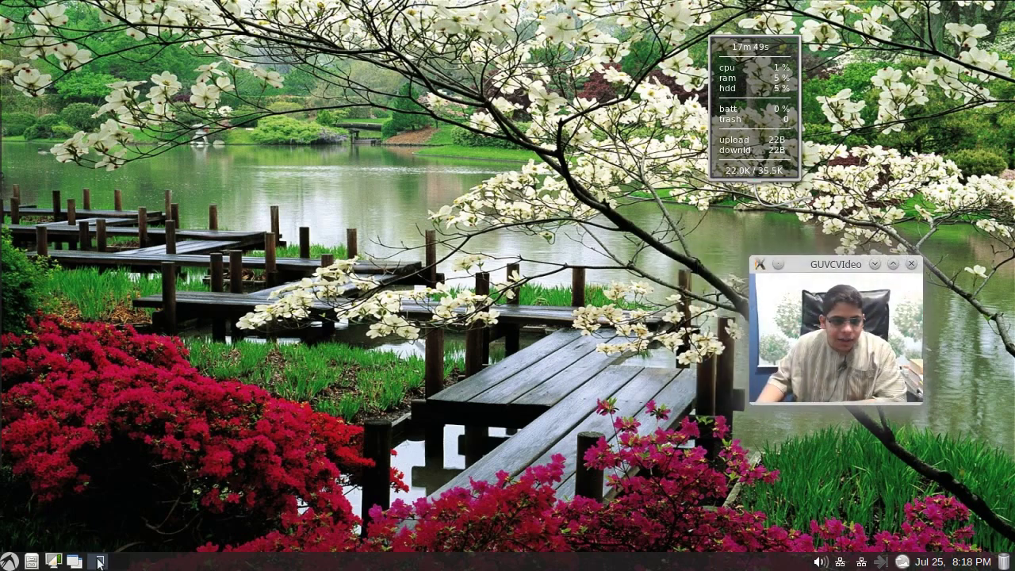
key("ctrl+alt+Right")
scroll(111, 561, "up", 1)
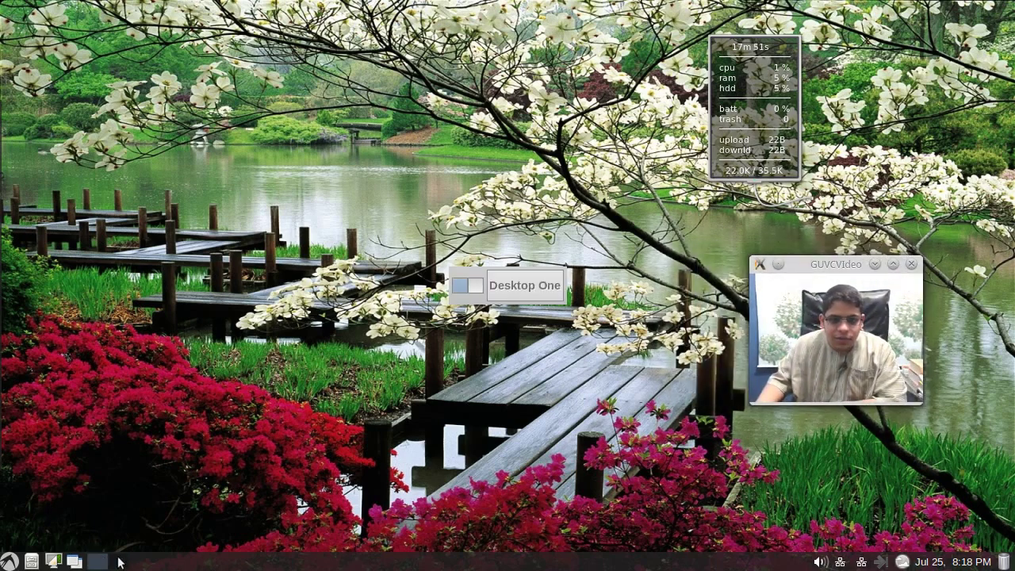
Step: Open the Desktop folder in the file manager
left_click(31, 561)
mouse_move(79, 363)
left_click(164, 370)
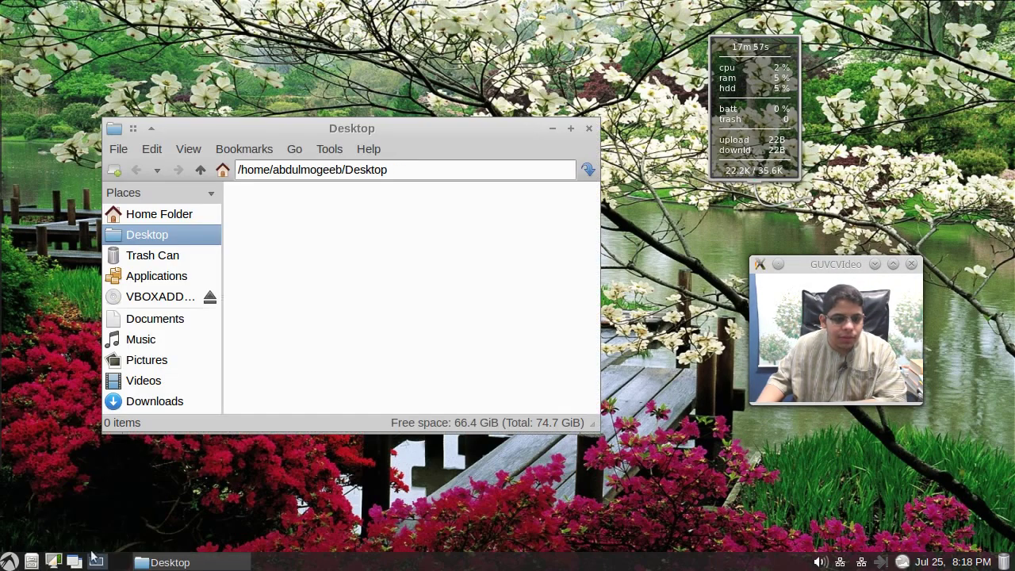
Step: Switch back and forth between the two virtual desktops with the Desktop folder window open on one
left_click(113, 562)
left_click(97, 562)
left_click(113, 562)
left_click(98, 562)
left_click(113, 562)
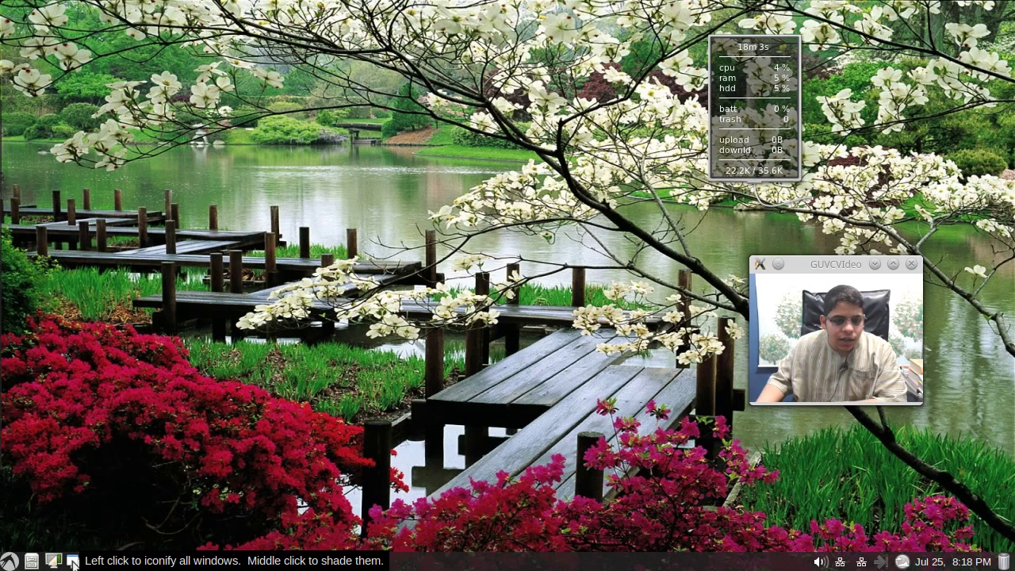
Step: Iconify all open windows and restore the Desktop folder window
left_click(74, 561)
left_click(71, 562)
left_click(71, 561)
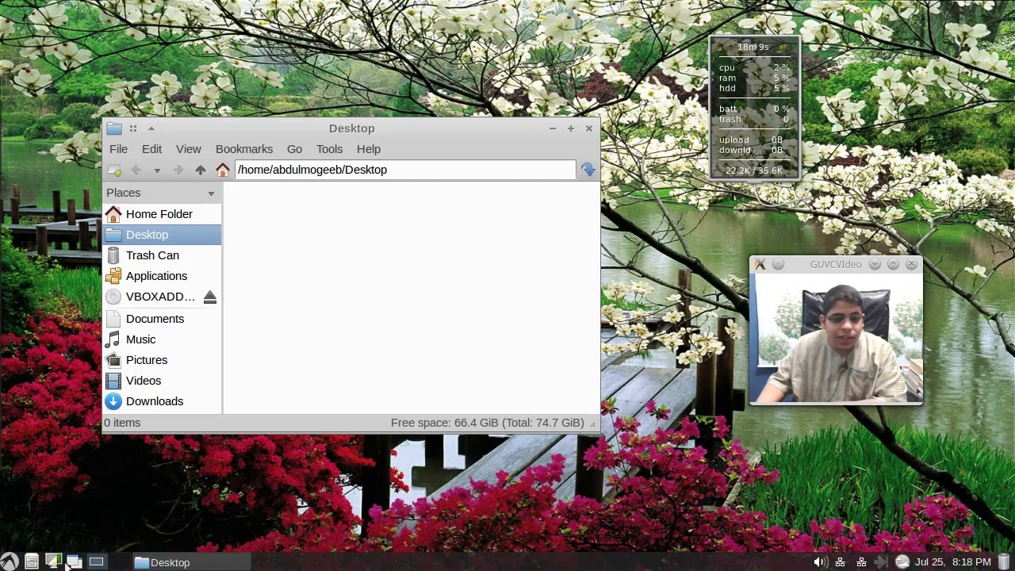
Step: Cycle through several random desktop wallpapers, ending on the autumn landscape with trees reflected in water
left_click(59, 563)
left_click(59, 563)
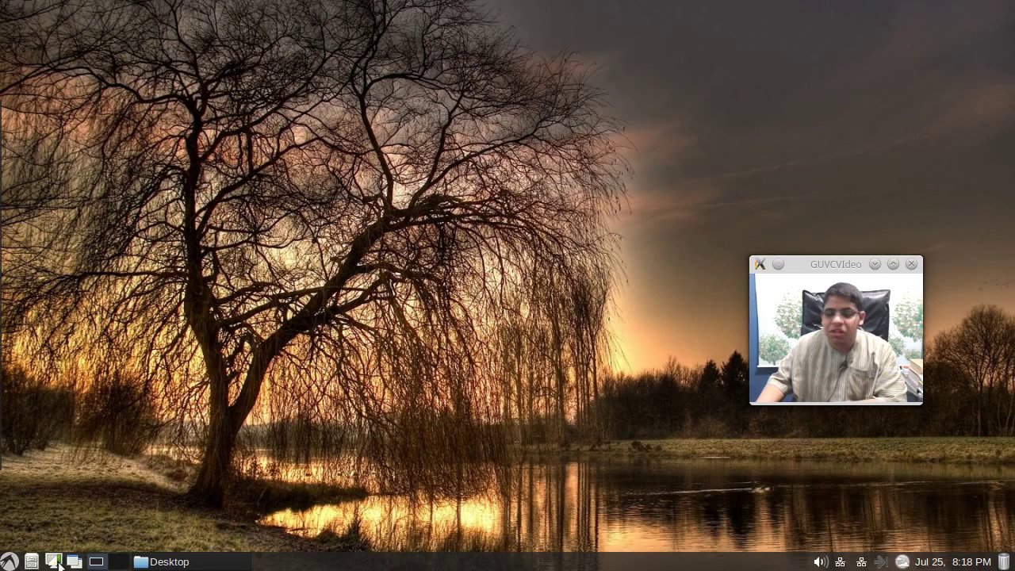
left_click(58, 562)
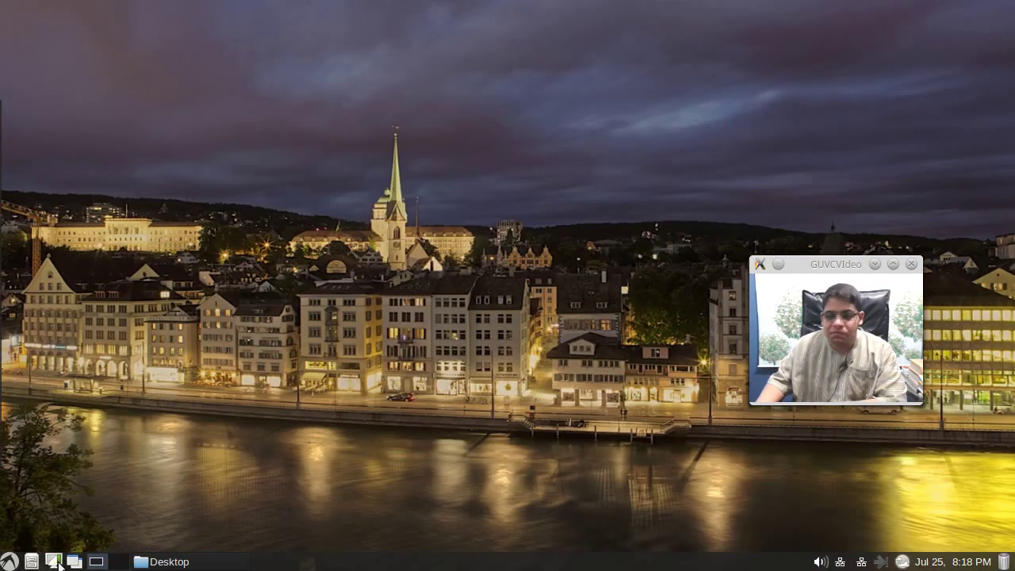
left_click(58, 563)
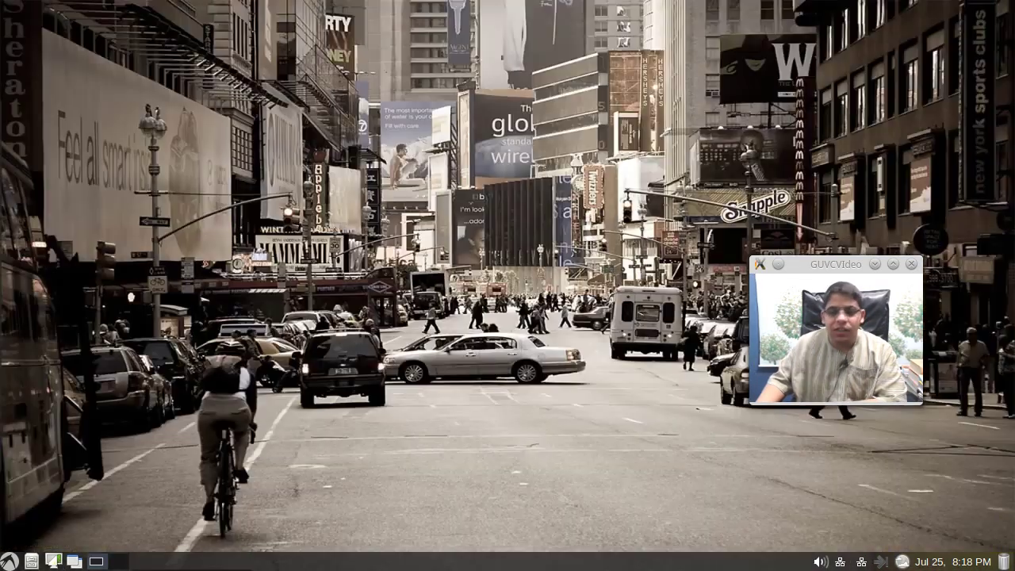
left_click(53, 562)
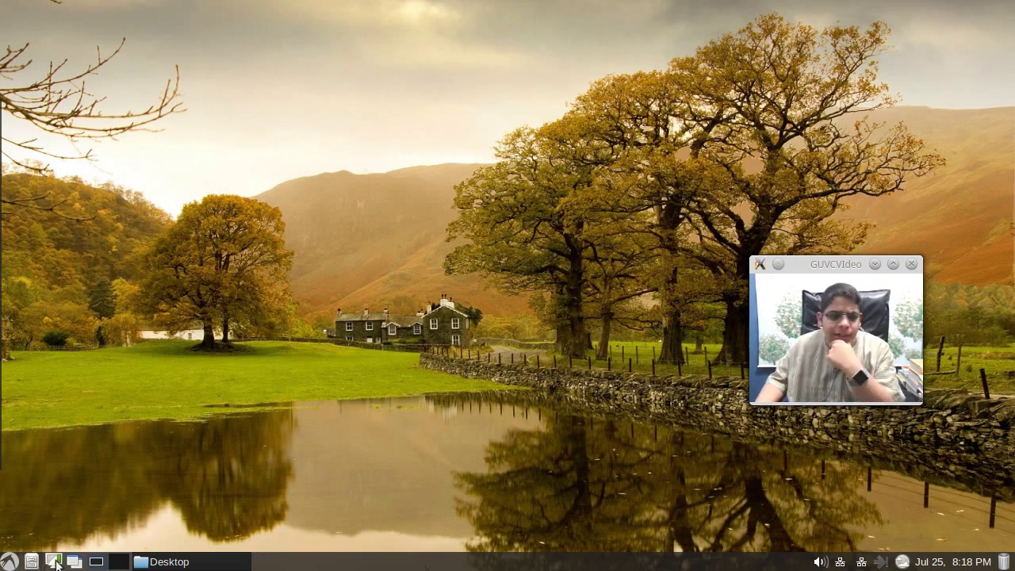
Step: Open the home folder in the file manager, check its help options, and close the window
left_click(36, 562)
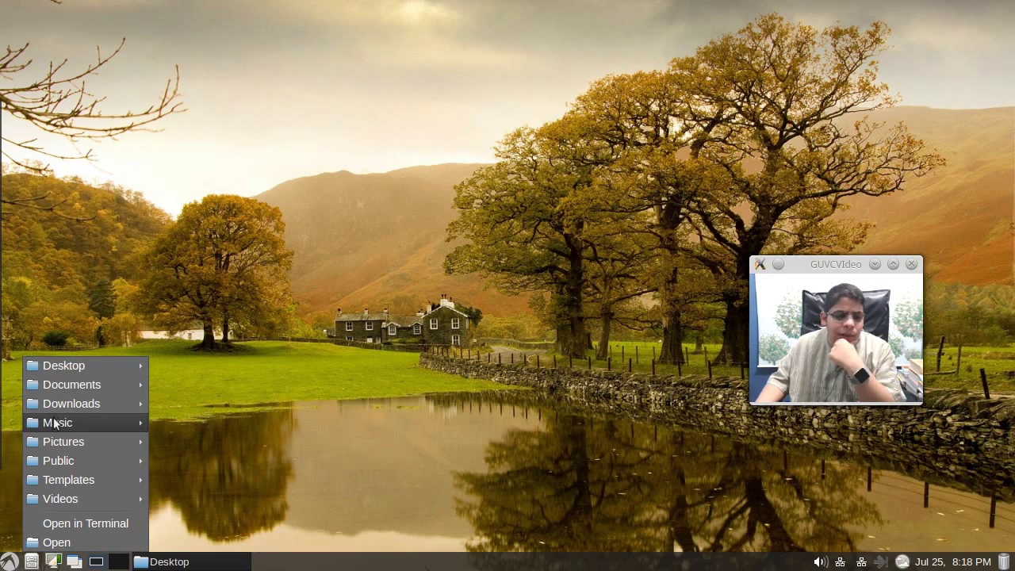
left_click(56, 542)
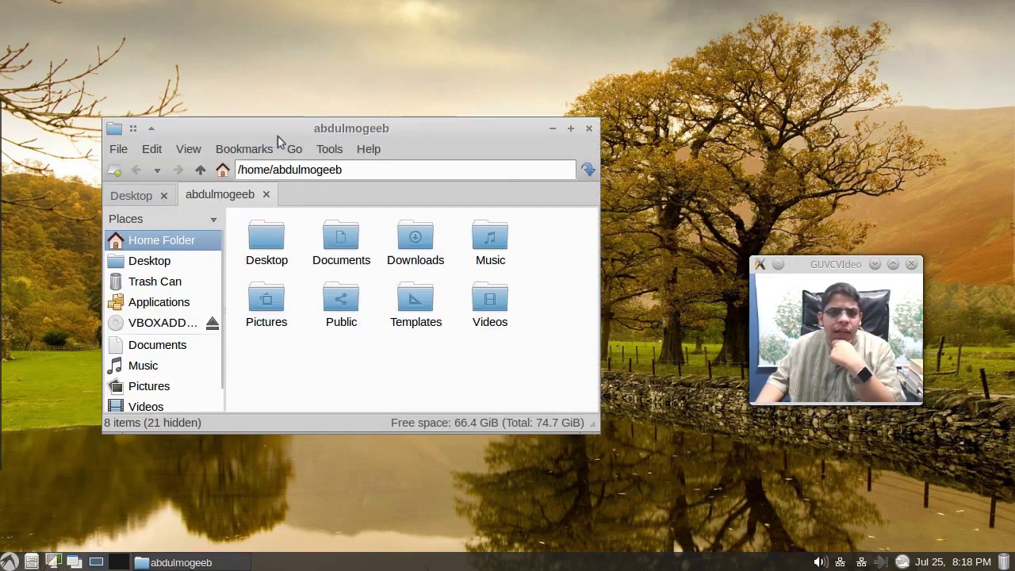
left_click(358, 150)
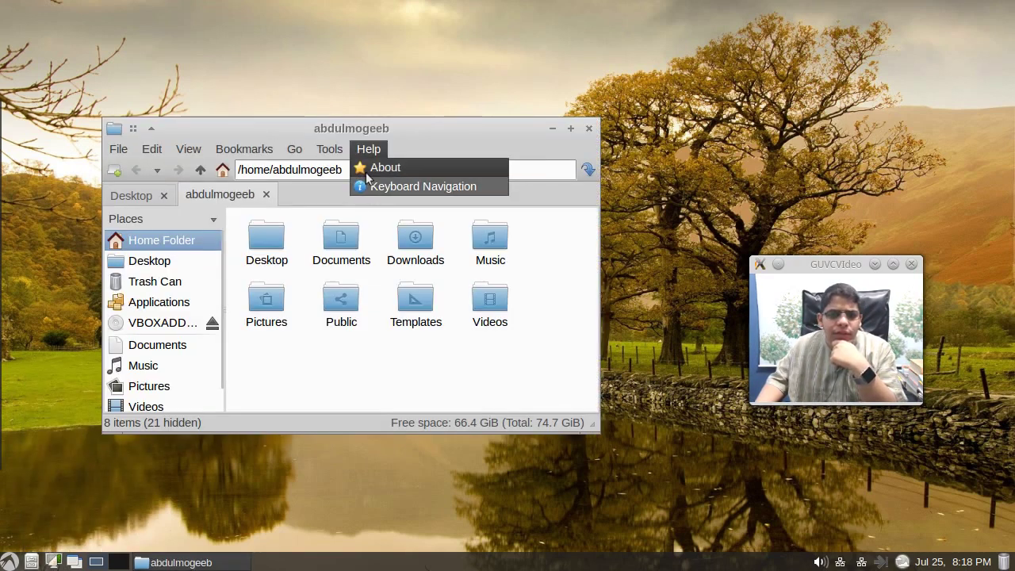
left_click(365, 168)
left_click(455, 165)
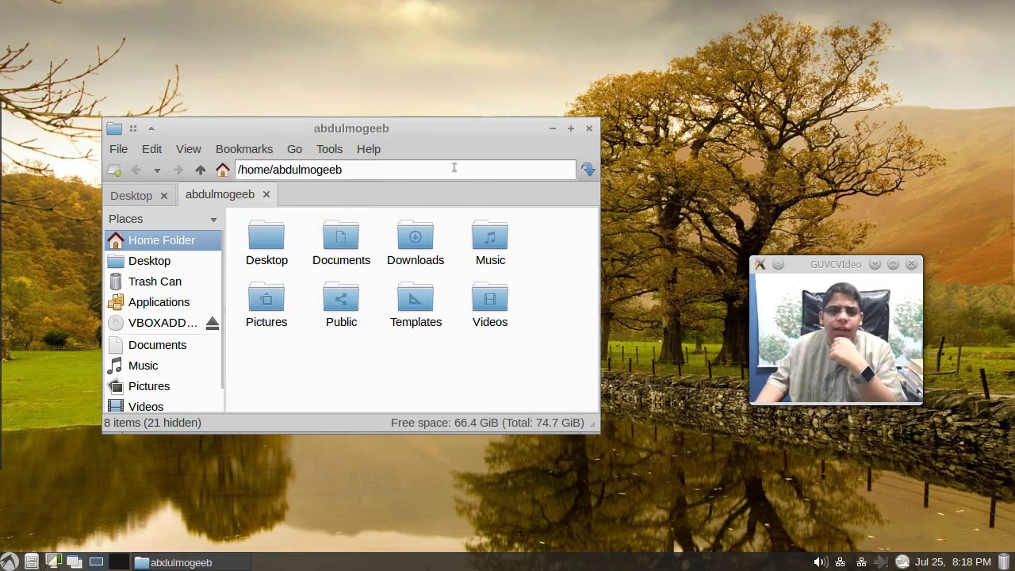
left_click(589, 127)
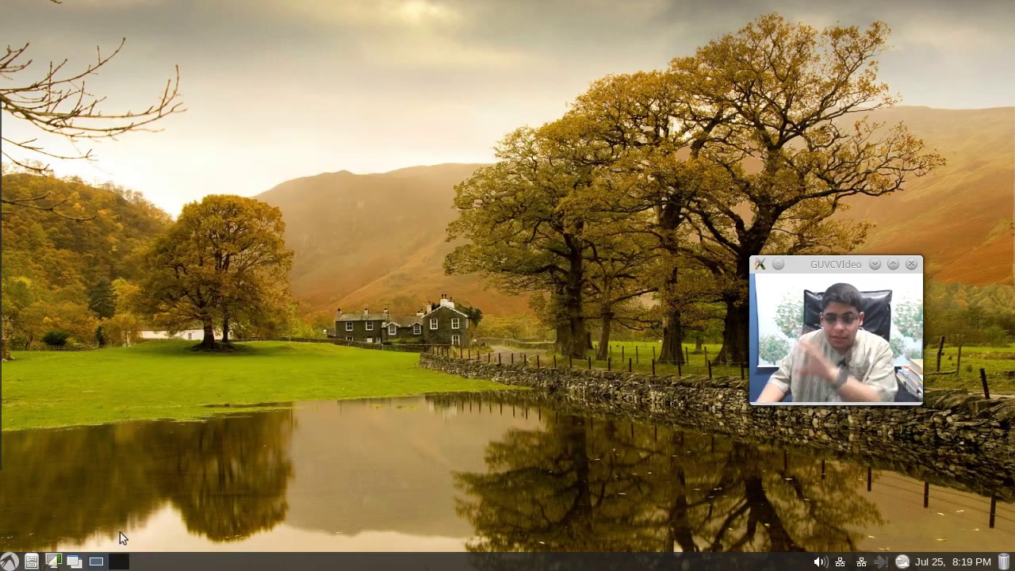
Step: Open Desktop Preferences from the desktop and move its window to the upper-left area of the desktop
right_click(266, 162)
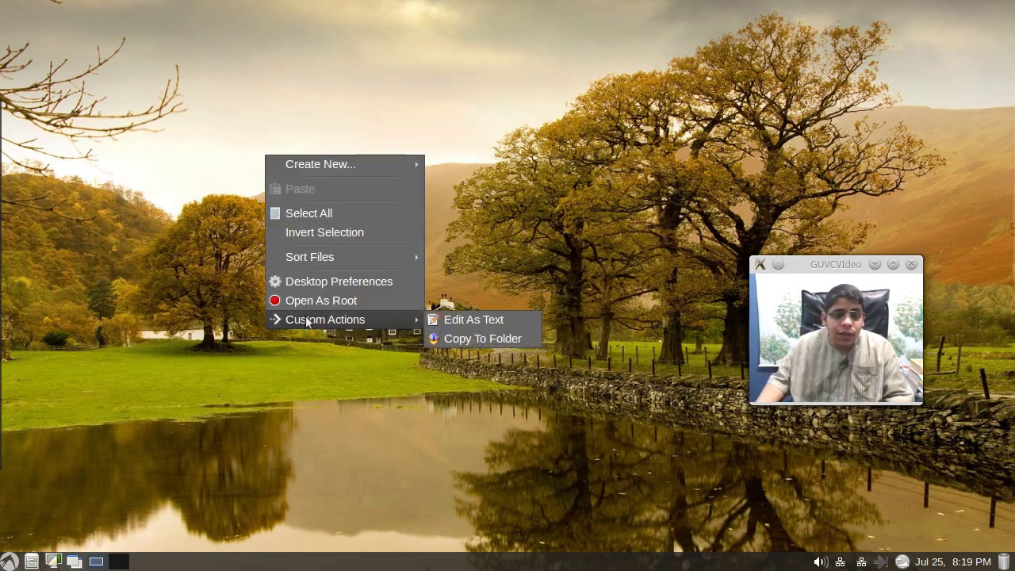
left_click(316, 291)
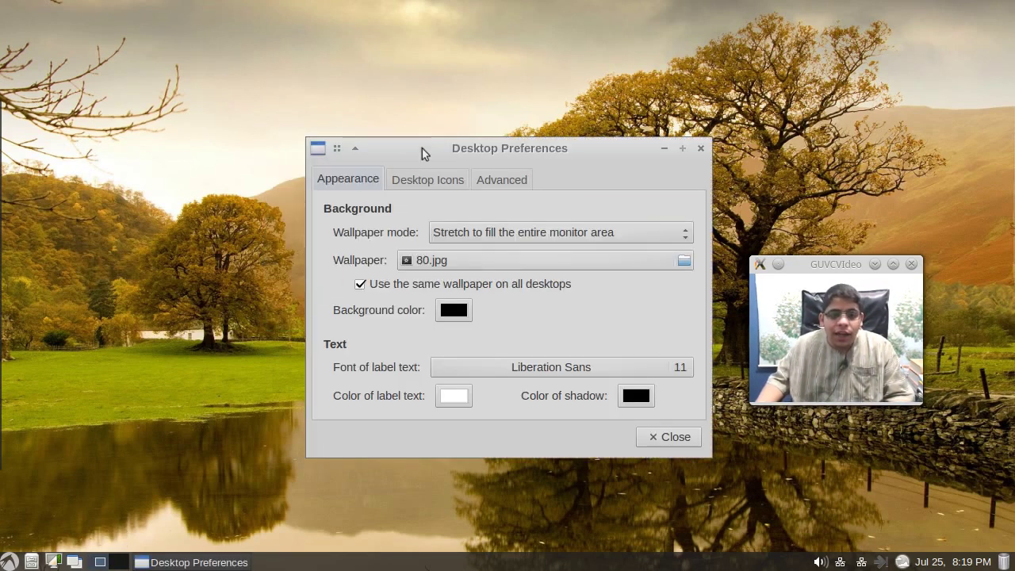
left_click_drag(419, 149, 149, 86)
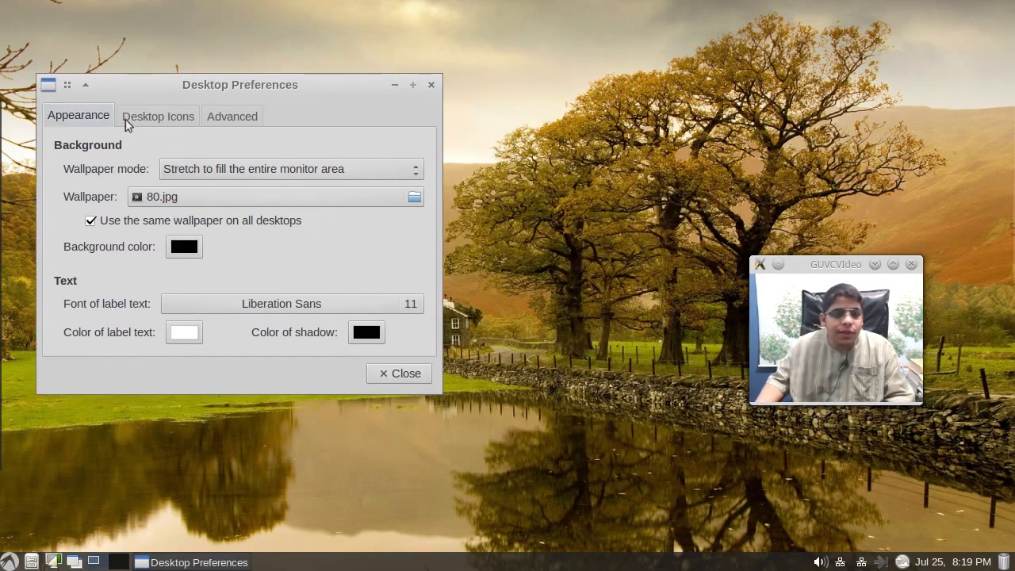
Step: Browse the Wallpapers folder for a background image, preview 79.jpg and 78.jpg, and cancel the selection
left_click(240, 198)
left_click(170, 268)
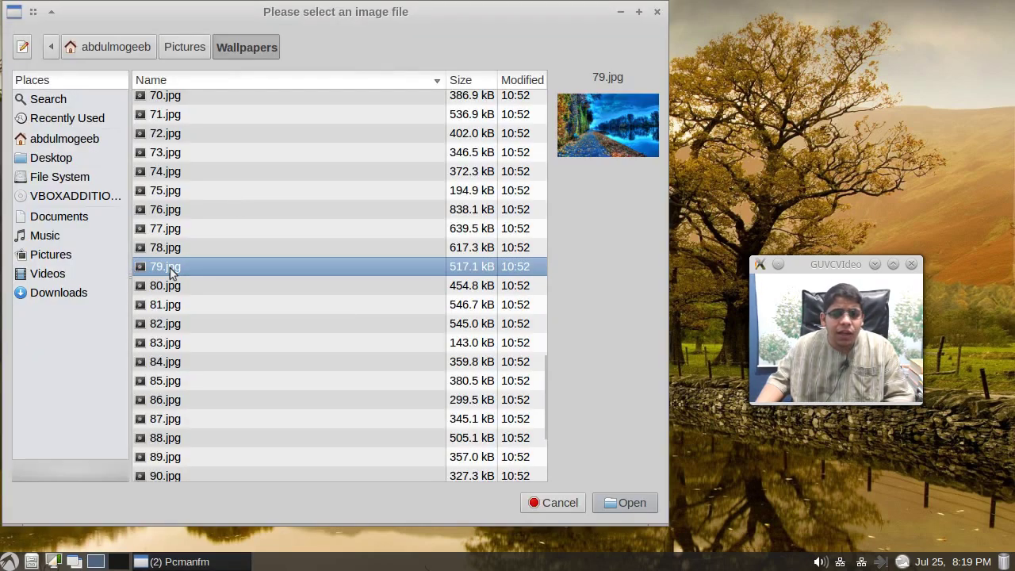
left_click(174, 249)
scroll(199, 246, "up", 12)
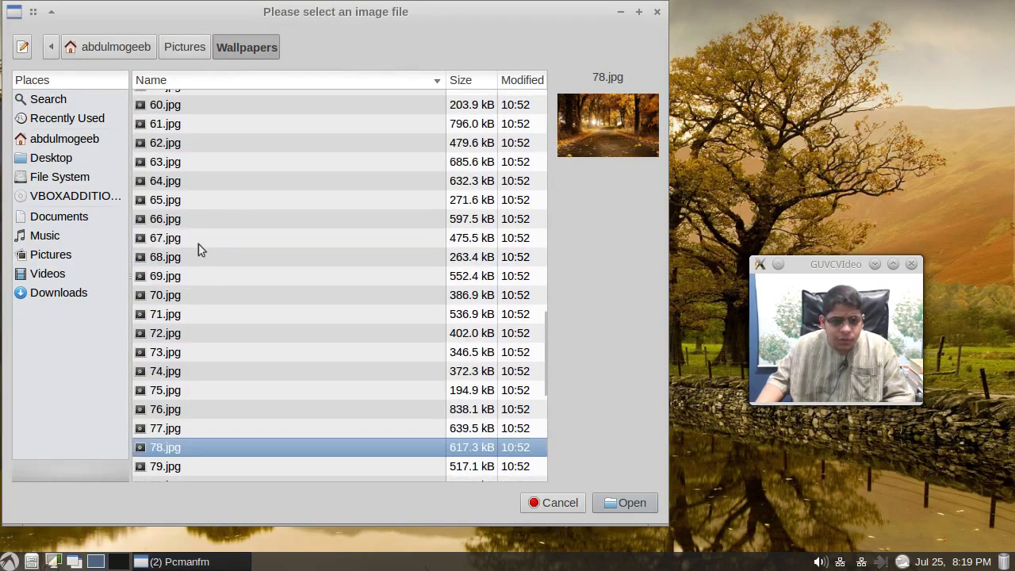
scroll(199, 245, "down", 6)
scroll(199, 245, "down", 10)
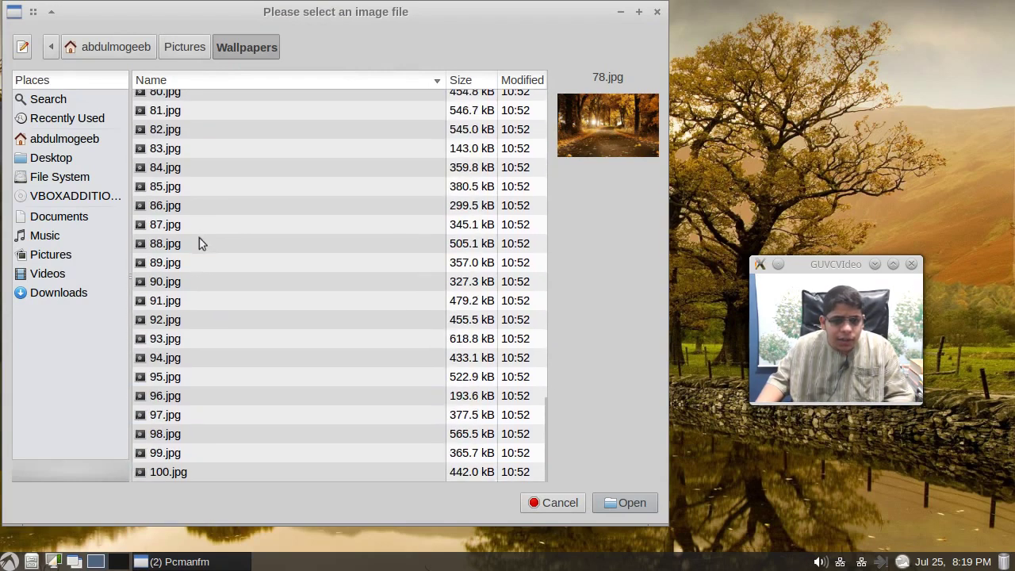
left_click(569, 504)
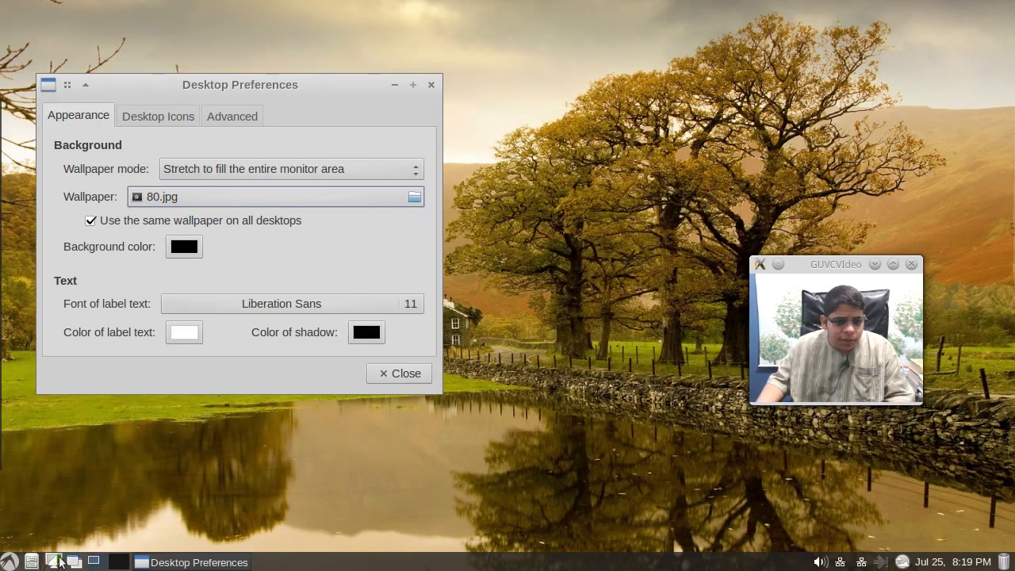
Step: Inspect the command behind the Random Wallpaper launcher in the Application Launch Bar settings and close them
right_click(55, 560)
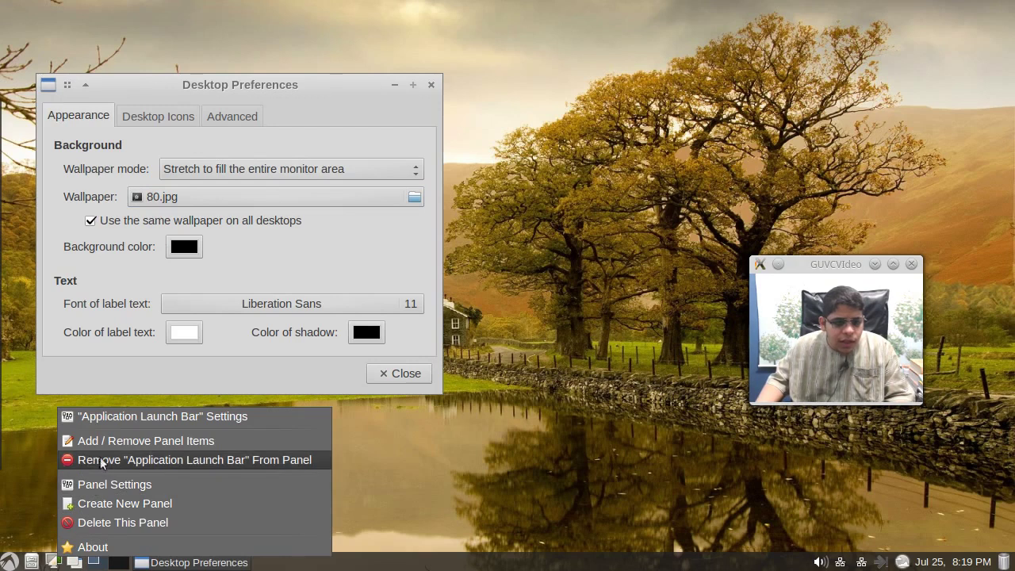
left_click(117, 420)
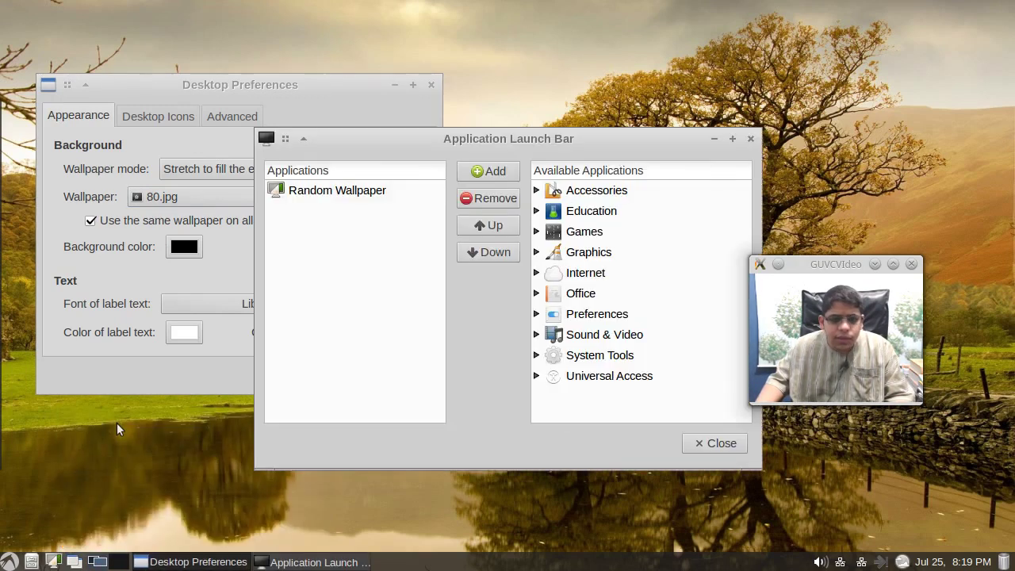
left_click(369, 199)
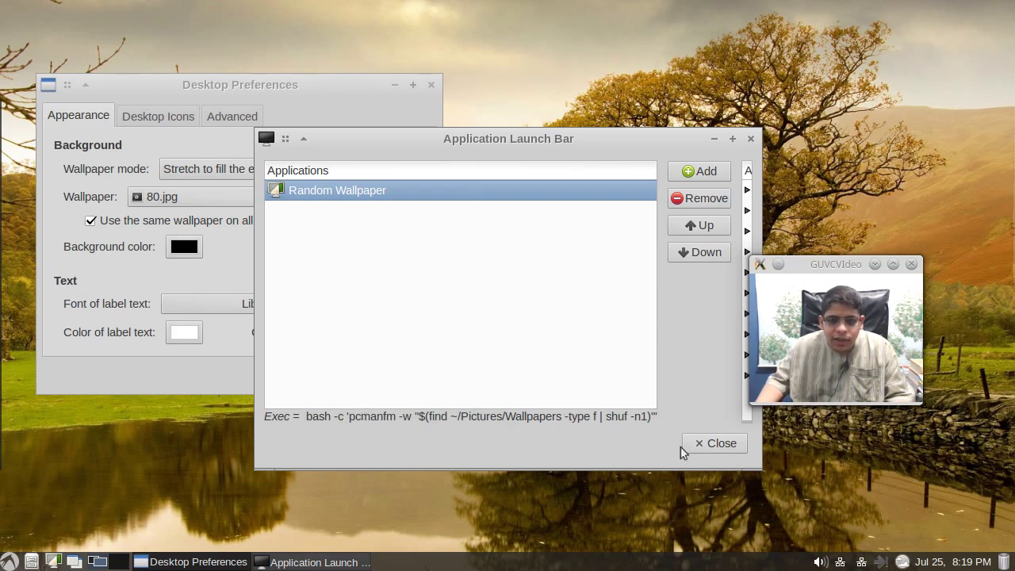
left_click(716, 454)
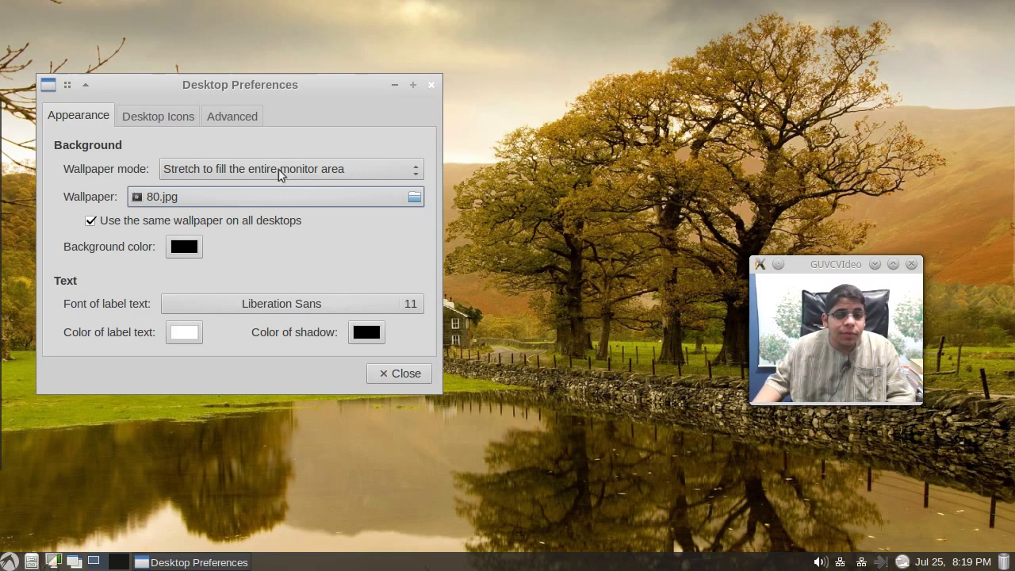
Step: Show the Documents folder, Trash Can and connected volumes as icons on the desktop
left_click(149, 116)
left_click_drag(148, 92, 393, 68)
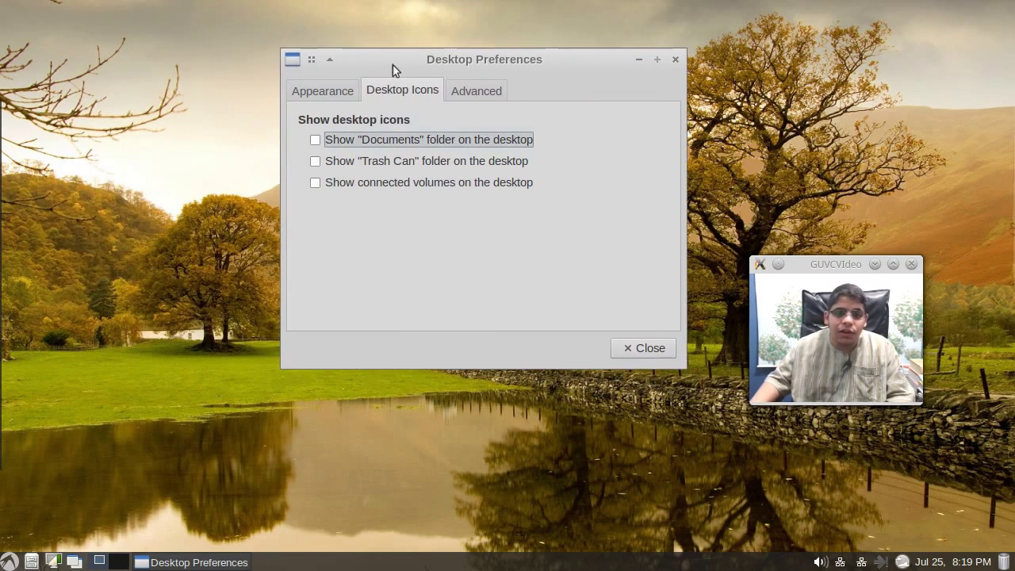
left_click(378, 162)
left_click(357, 182)
left_click(321, 140)
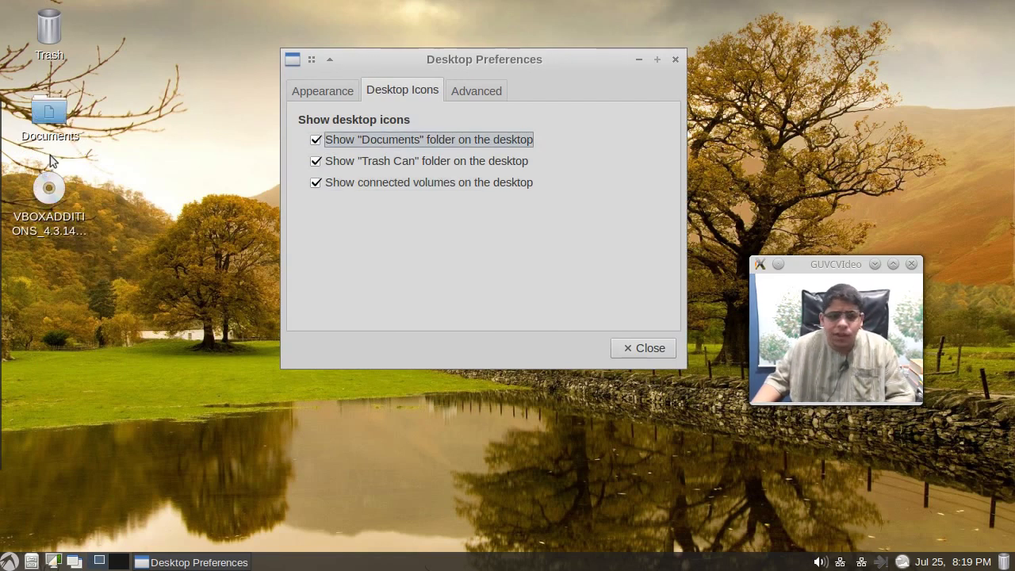
Step: Try the window manager menus option enabled and disabled in the advanced desktop preferences, testing the desktop's context menu each time
left_click(324, 97)
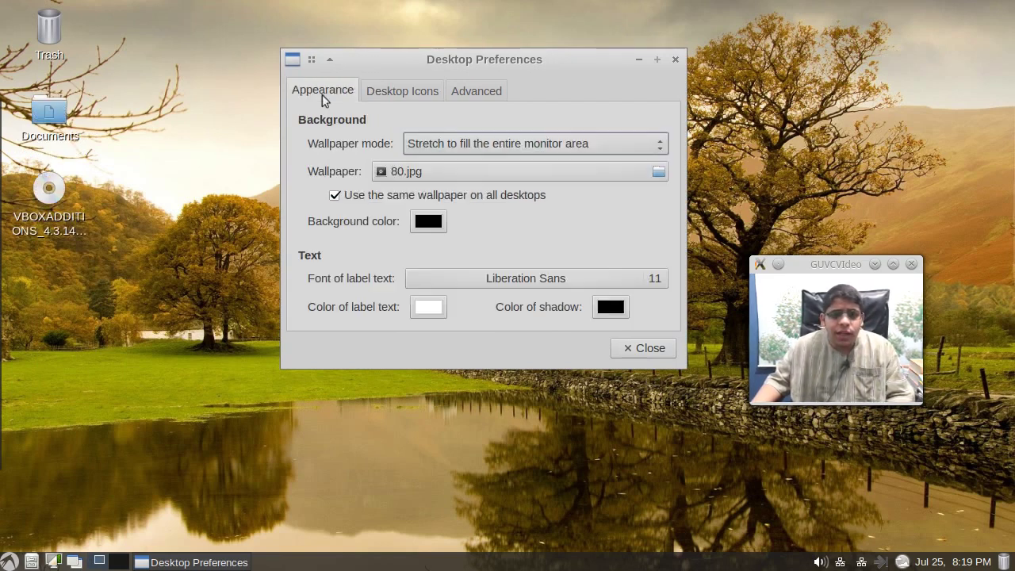
left_click(486, 98)
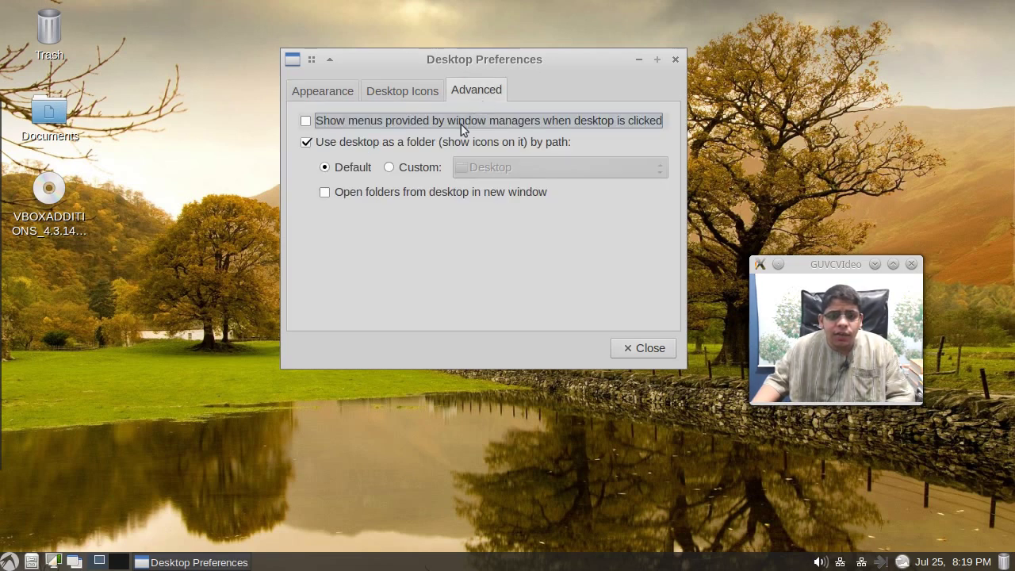
left_click(460, 124)
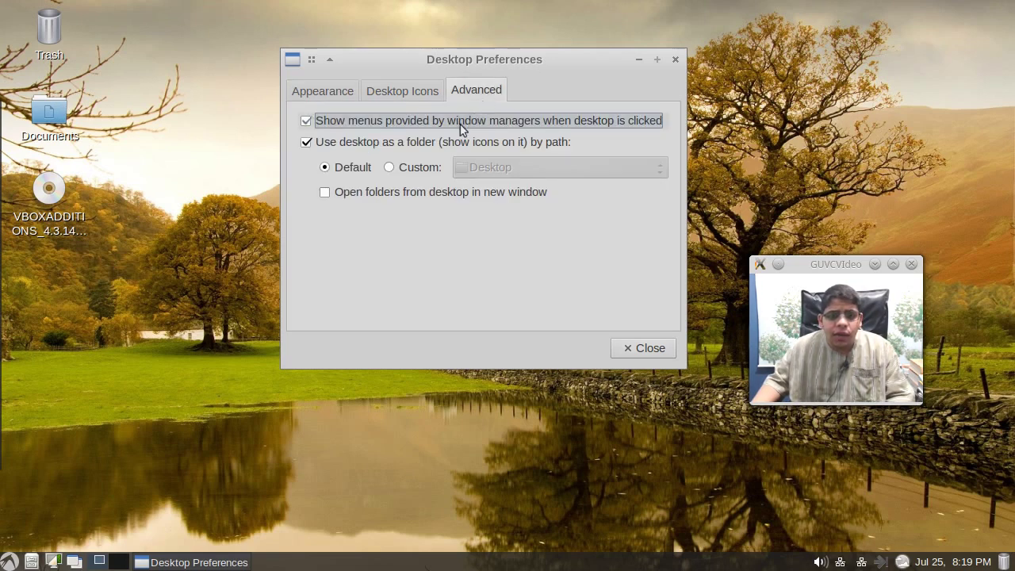
right_click(233, 115)
left_click(190, 97)
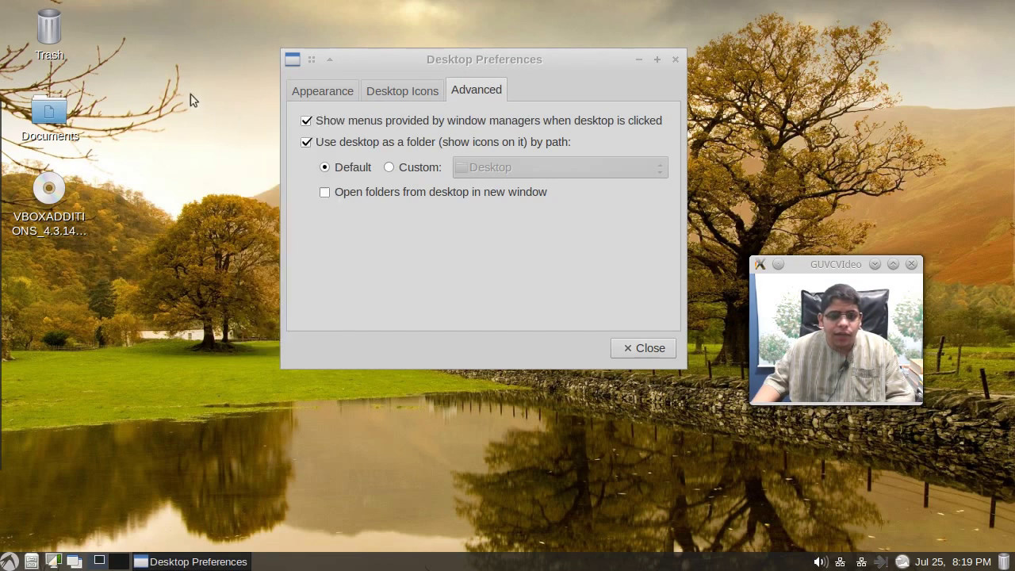
left_click(317, 120)
right_click(189, 120)
left_click(193, 97)
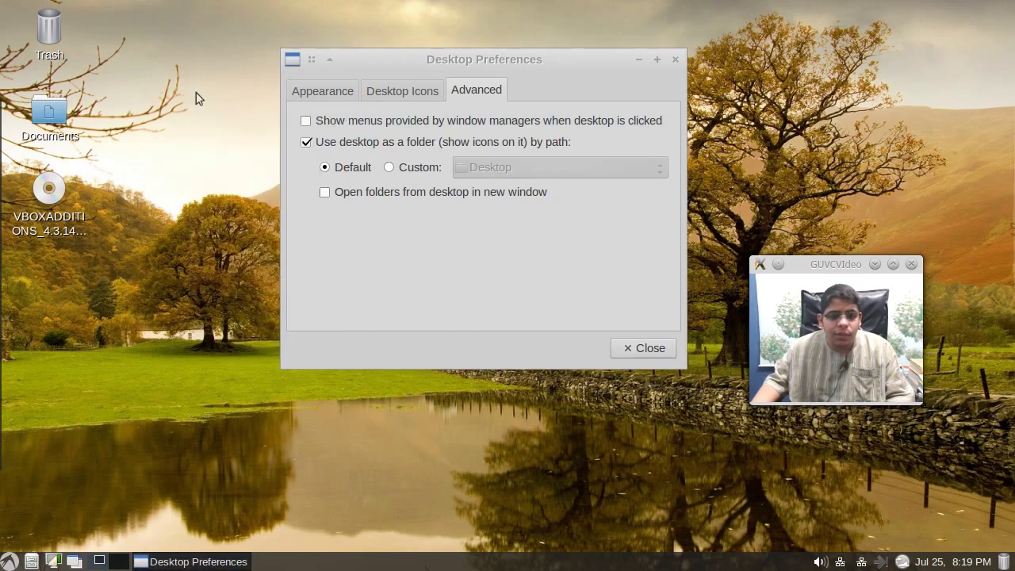
Step: Enable the window manager menus for desktop clicks and look through the menu's System and Accessories entries
left_click(333, 120)
right_click(155, 121)
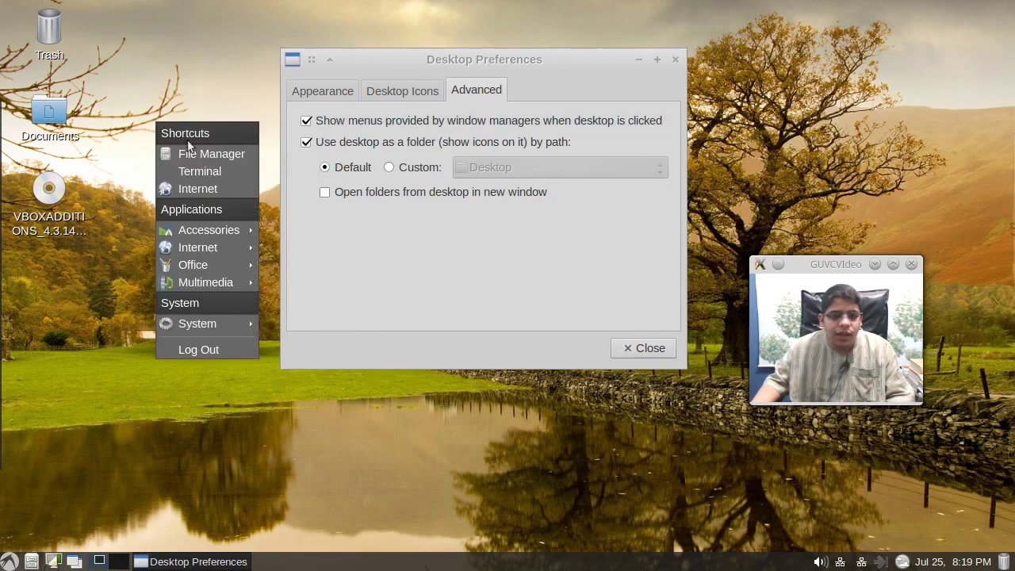
mouse_move(244, 324)
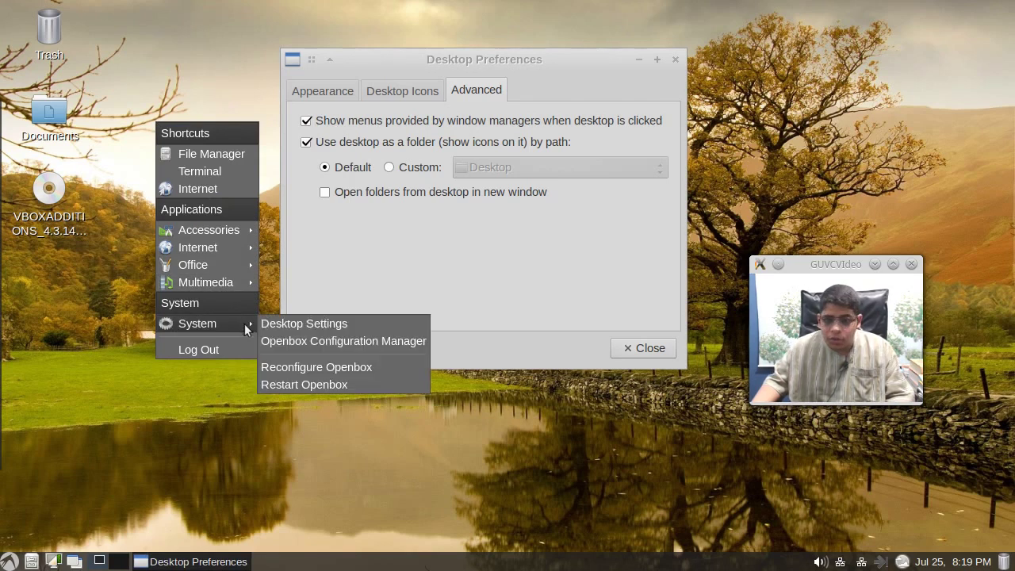
mouse_move(241, 232)
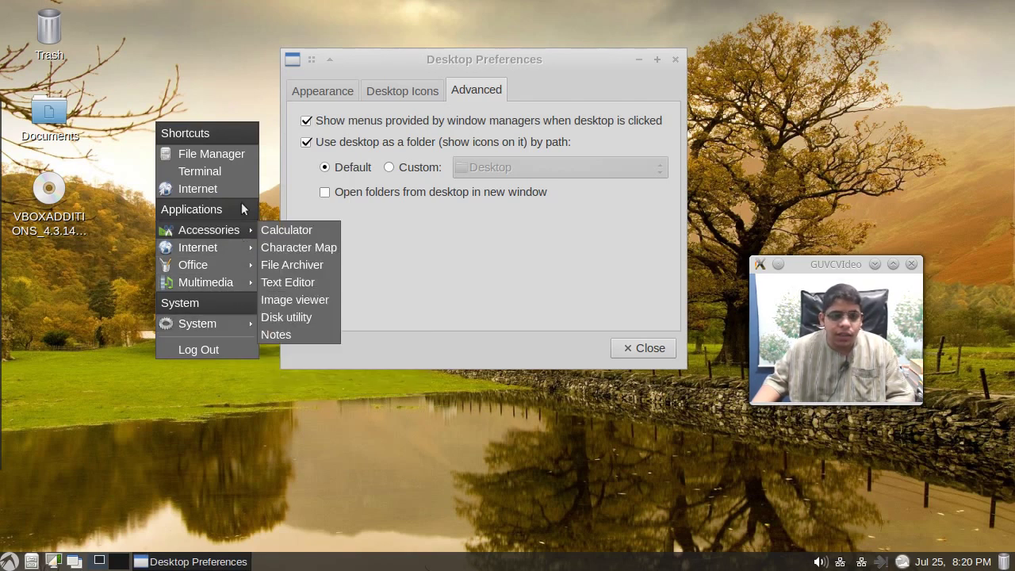
Step: Dismiss the desktop menu and disable the option to show window manager menus when the desktop is clicked
left_click(349, 125)
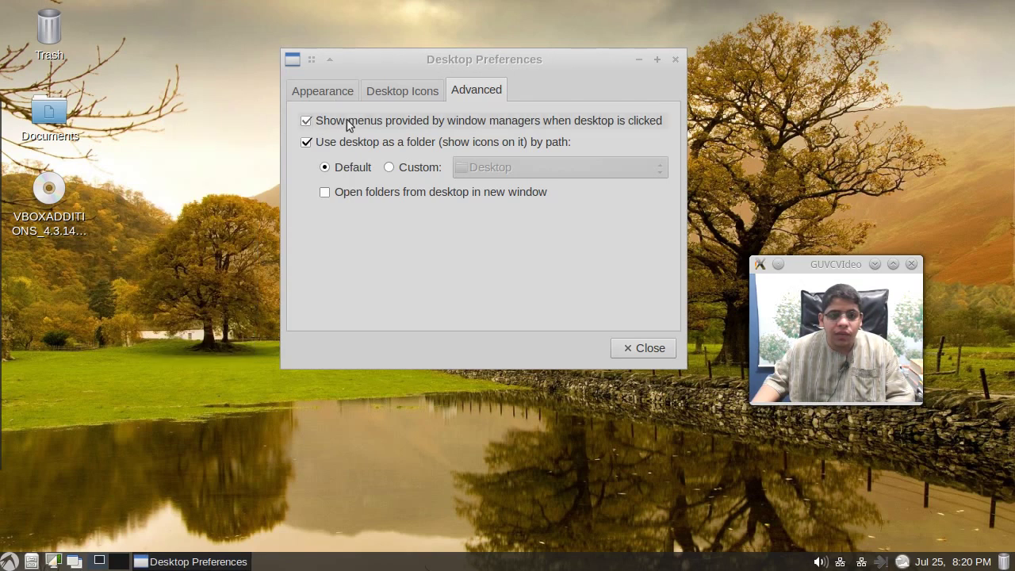
left_click(349, 125)
left_click(346, 126)
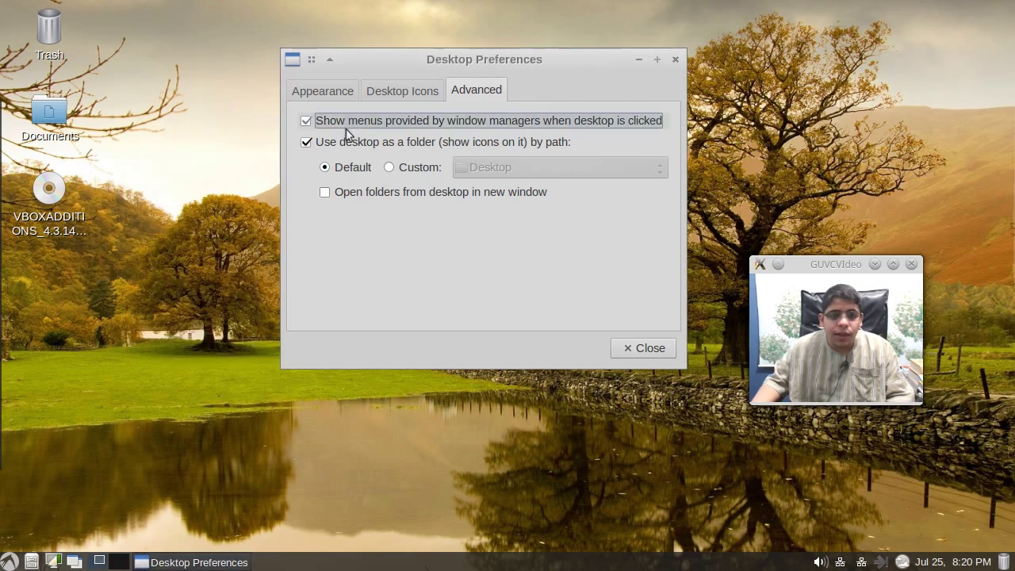
left_click(352, 124)
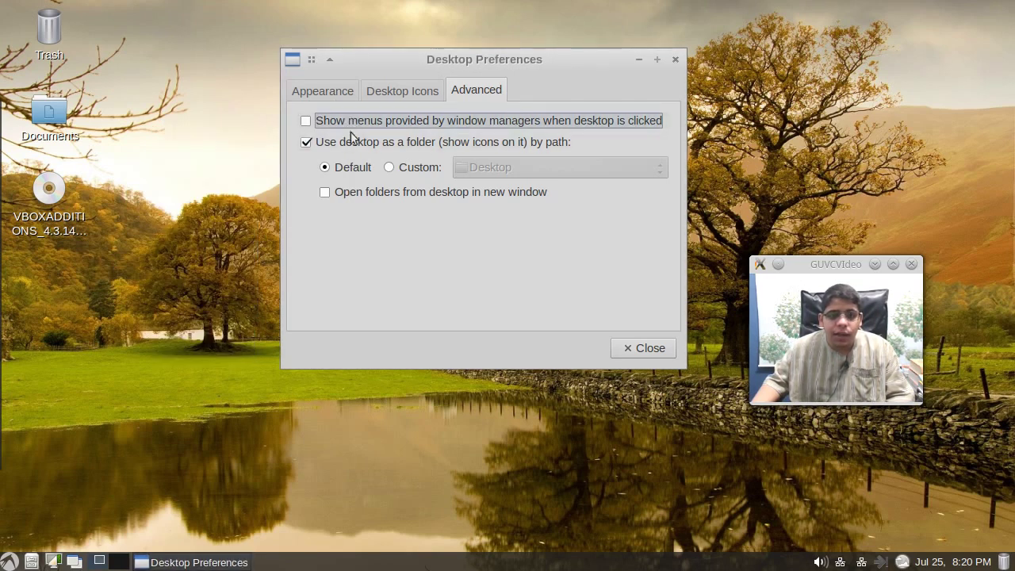
Step: Switch the use of the desktop as a folder off and on again, check the desktop icon options, and close Desktop Preferences
double_click(390, 153)
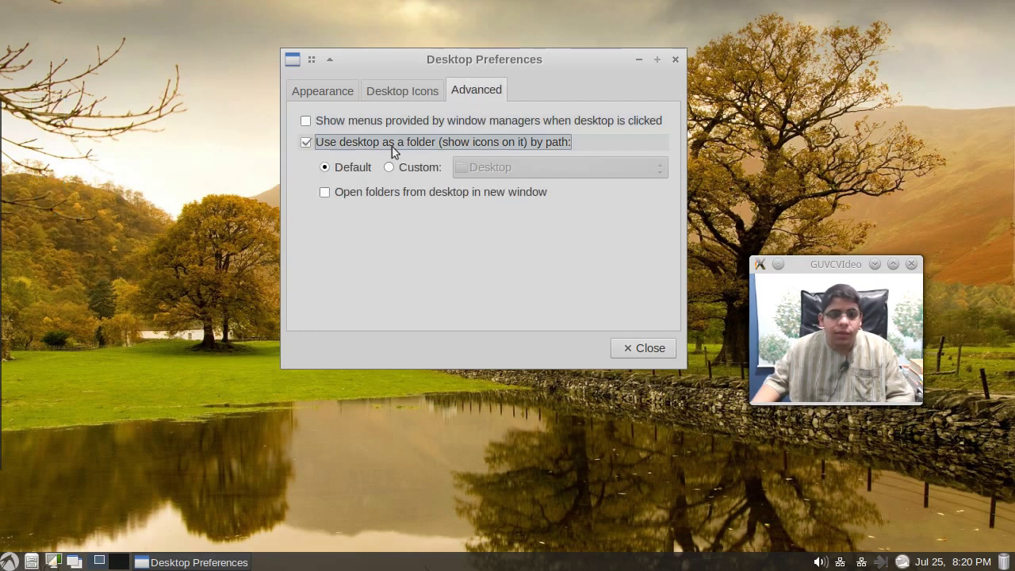
left_click(394, 99)
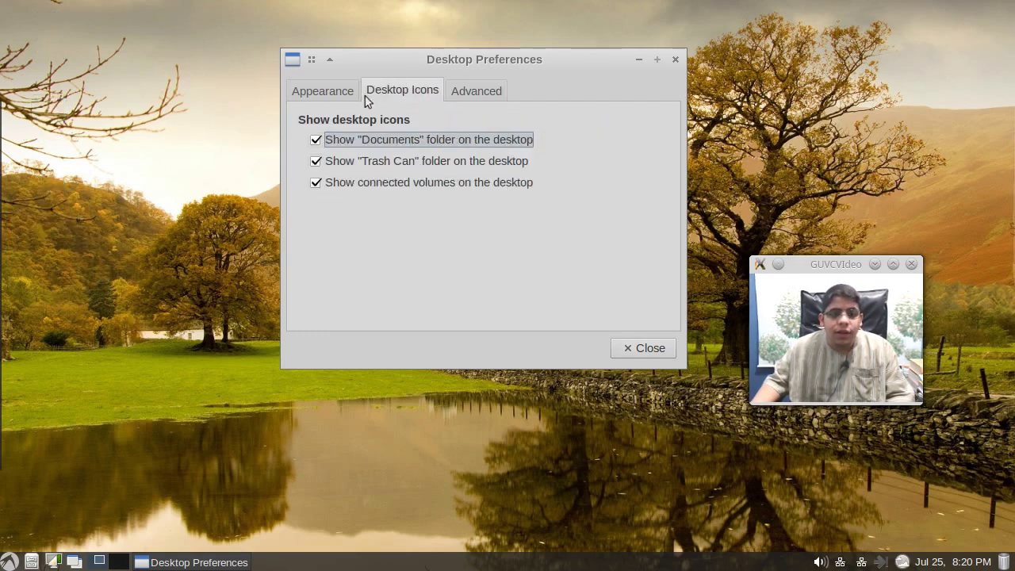
left_click(653, 352)
Step: Look through the Accessories applications and launch Galculator
left_click(9, 561)
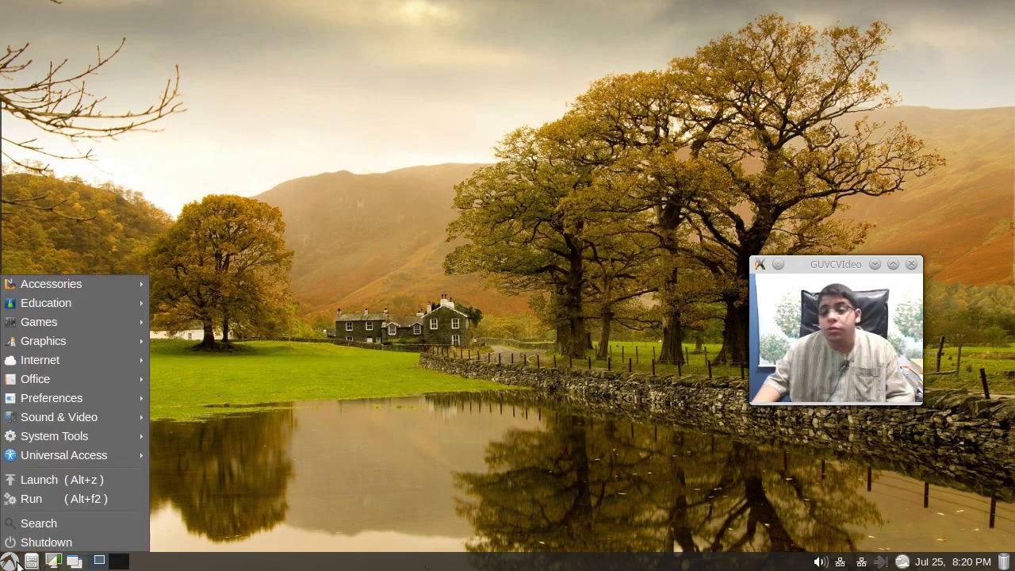
mouse_move(42, 289)
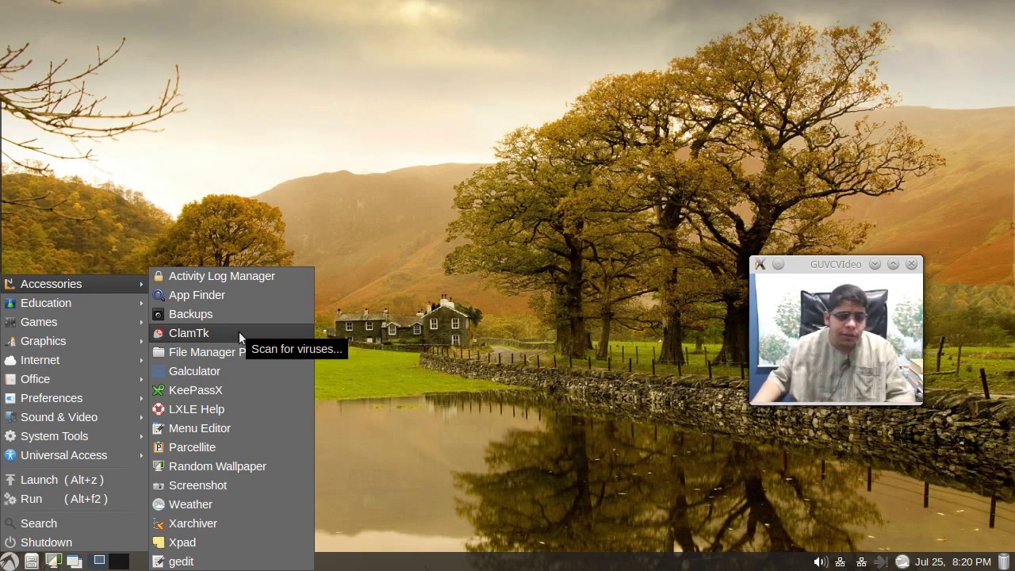
left_click(237, 368)
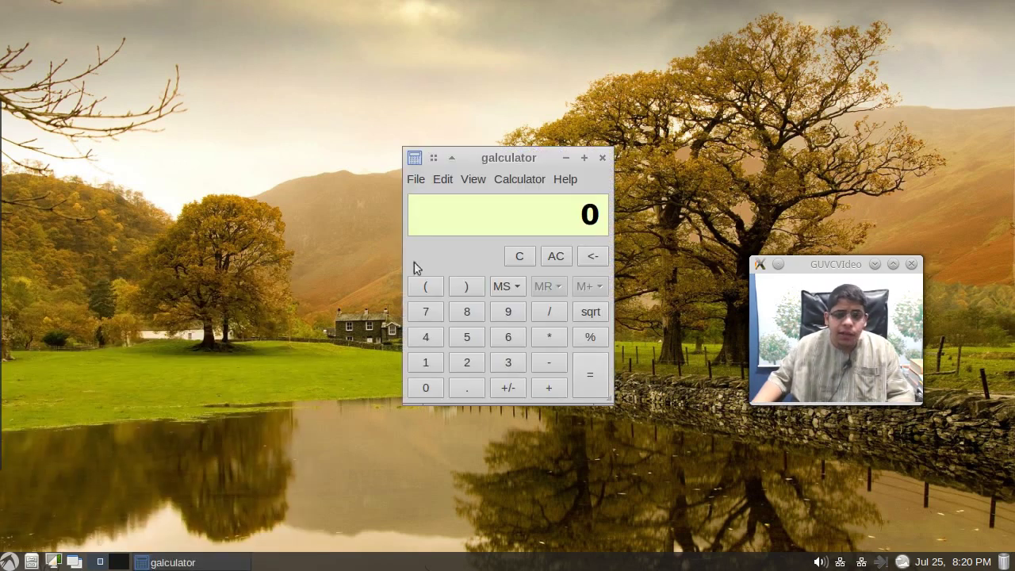
Step: Look through the Accessories applications and launch LXLE Help
left_click(14, 558)
left_click(15, 558)
left_click(14, 558)
mouse_move(79, 284)
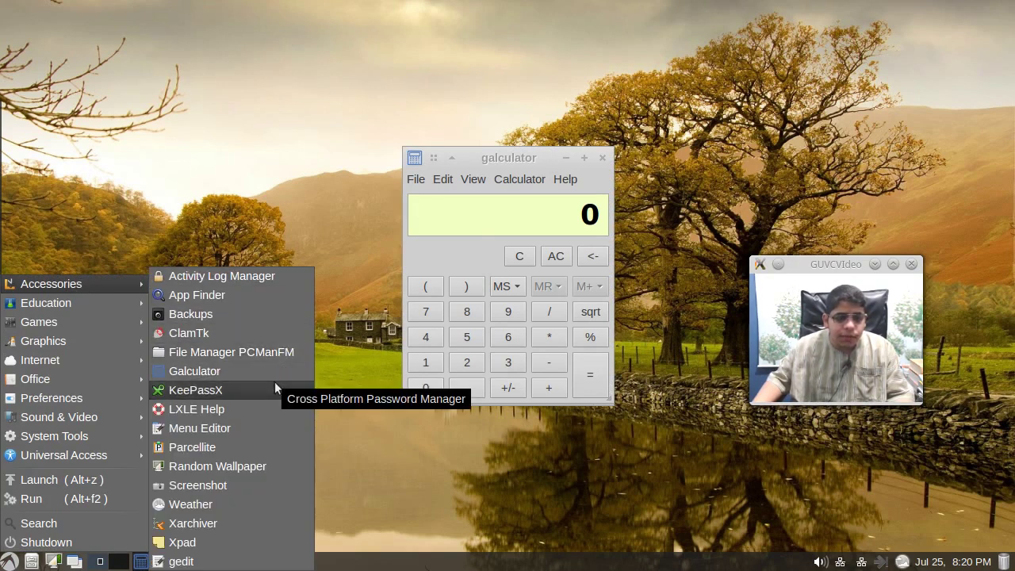
left_click(261, 405)
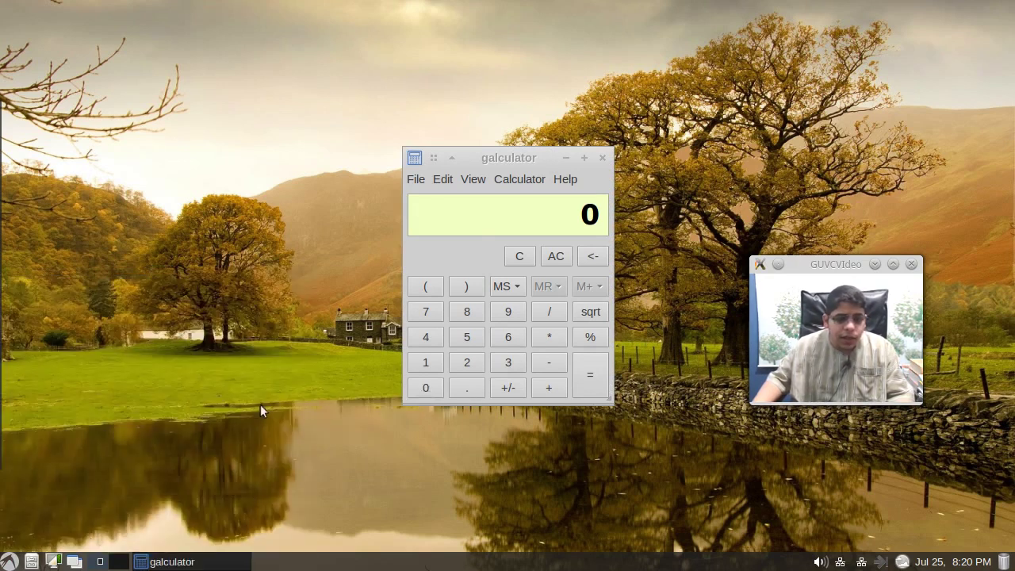
Step: Look through the Internet and Accessories applications, launch Xpad and write "mvbjkf" in the new sticky note
left_click(9, 561)
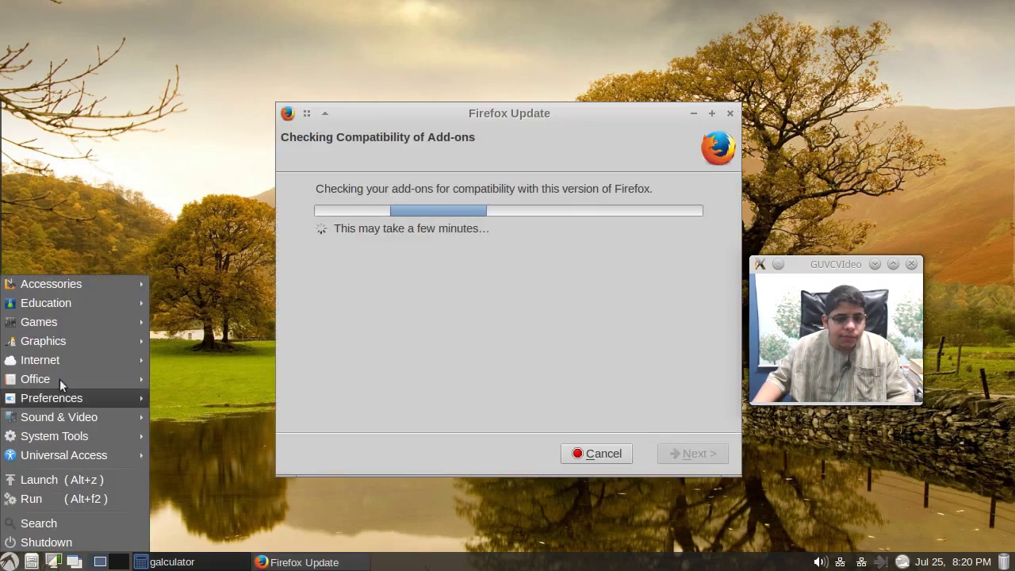
mouse_move(64, 361)
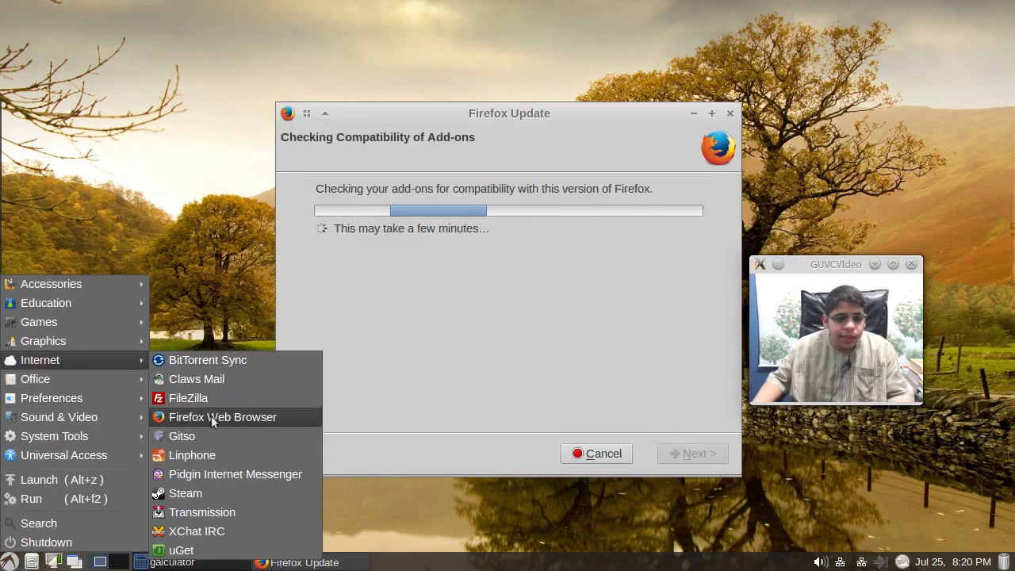
mouse_move(116, 321)
mouse_move(114, 284)
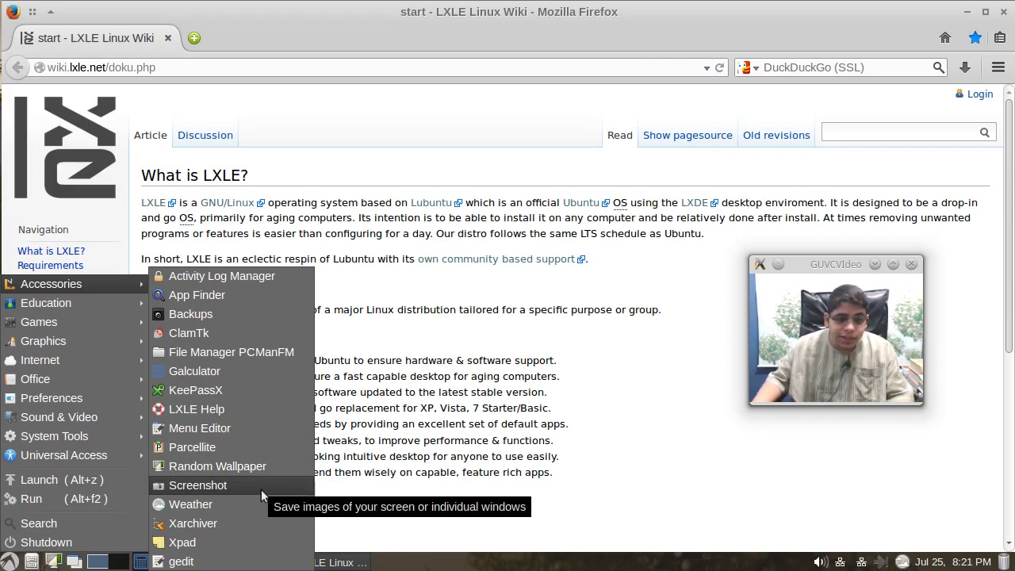
left_click(257, 542)
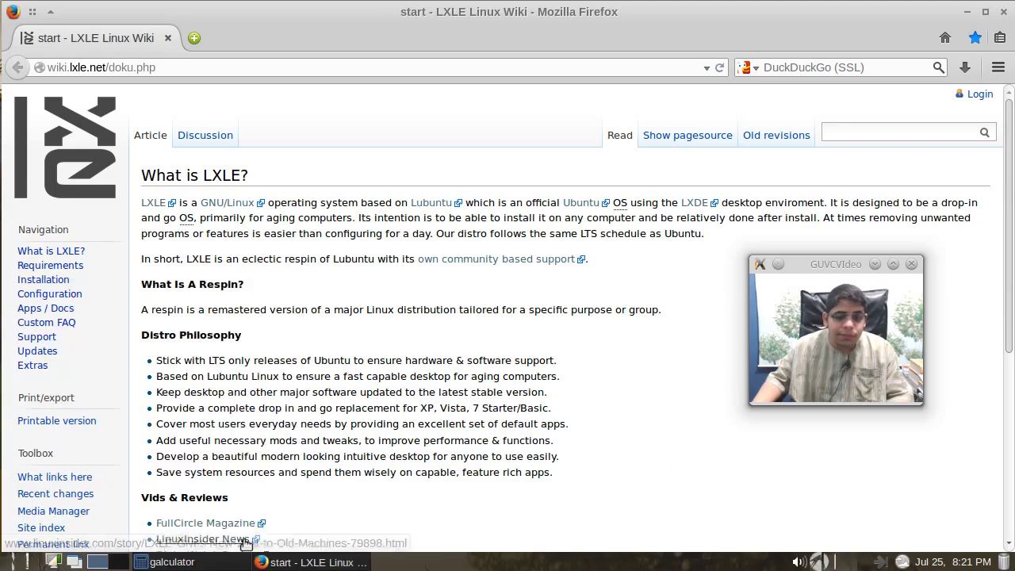
left_click(631, 459)
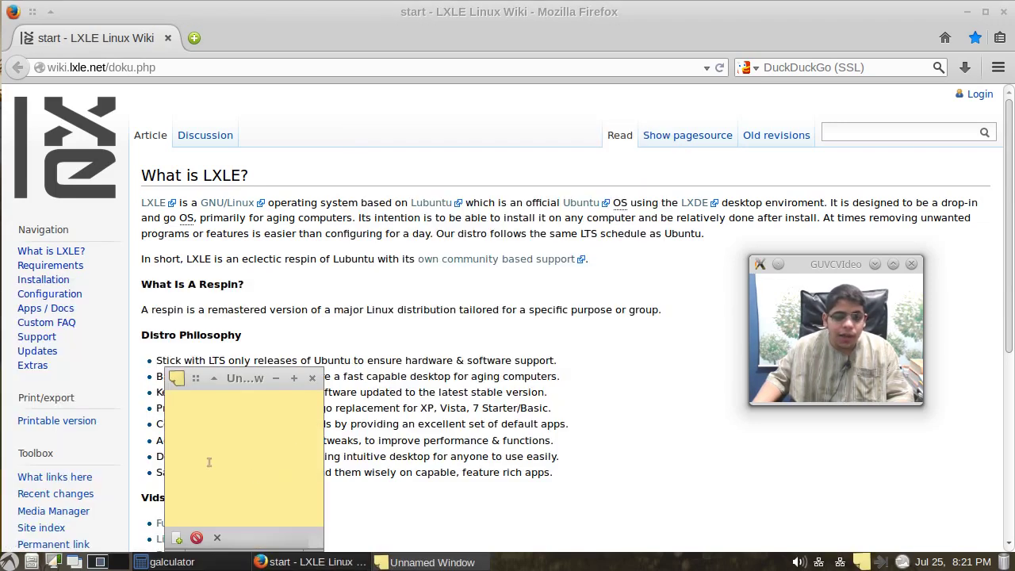
type("mvbjkf")
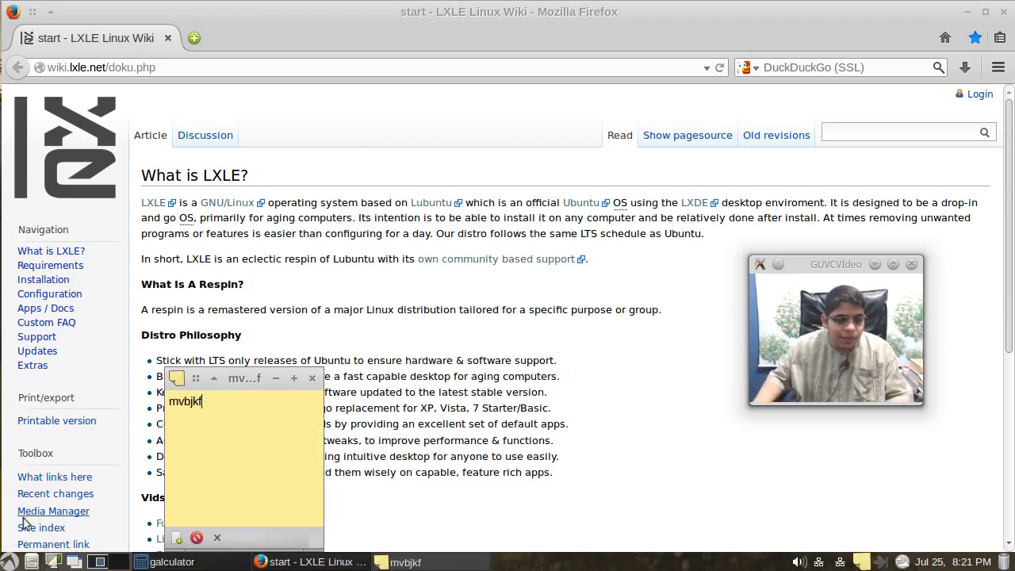
Step: Browse the Education, Graphics, Office and Internet applications, launch Claws Mail and cancel its setup wizard
left_click(9, 559)
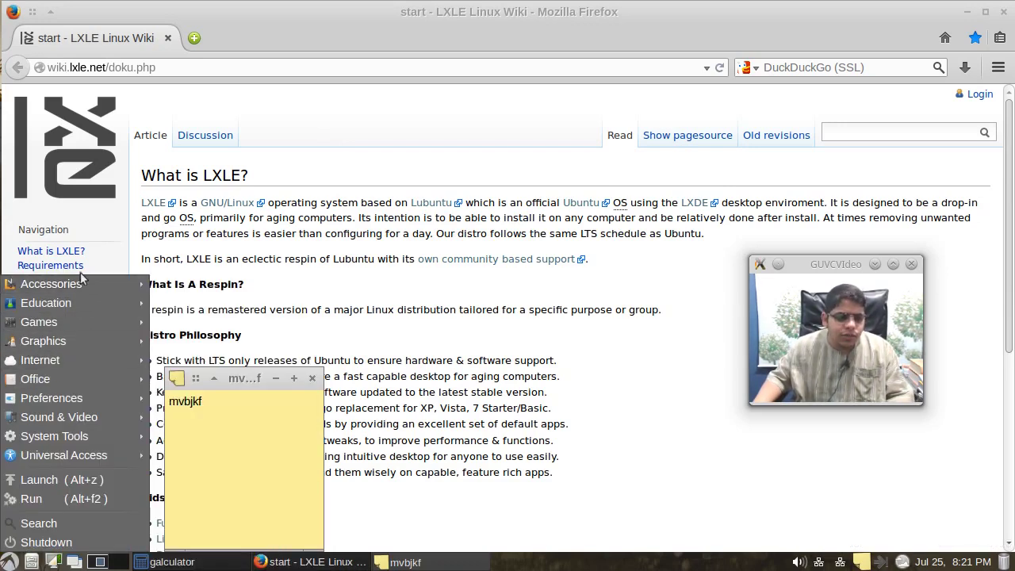
mouse_move(72, 301)
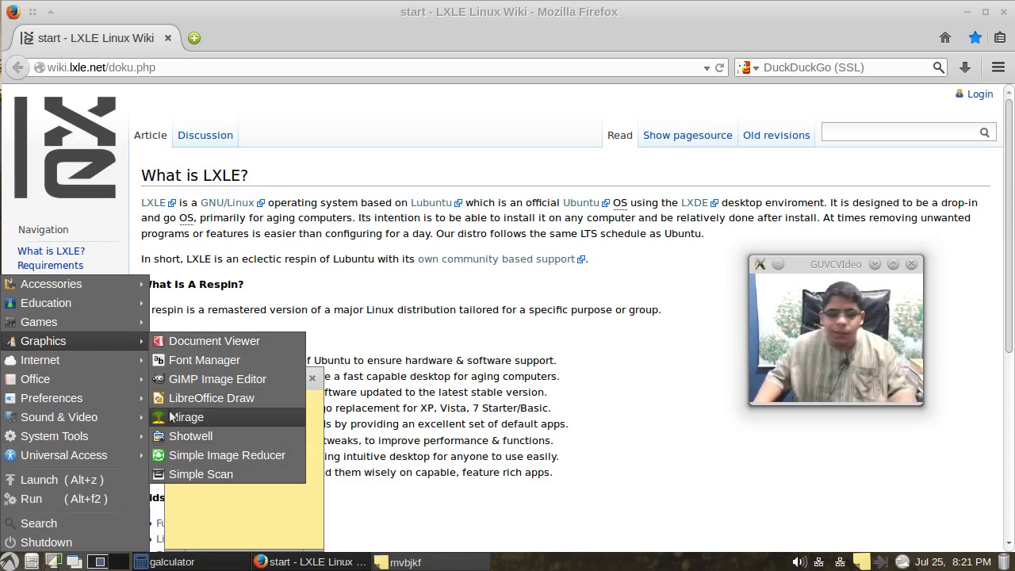
mouse_move(106, 374)
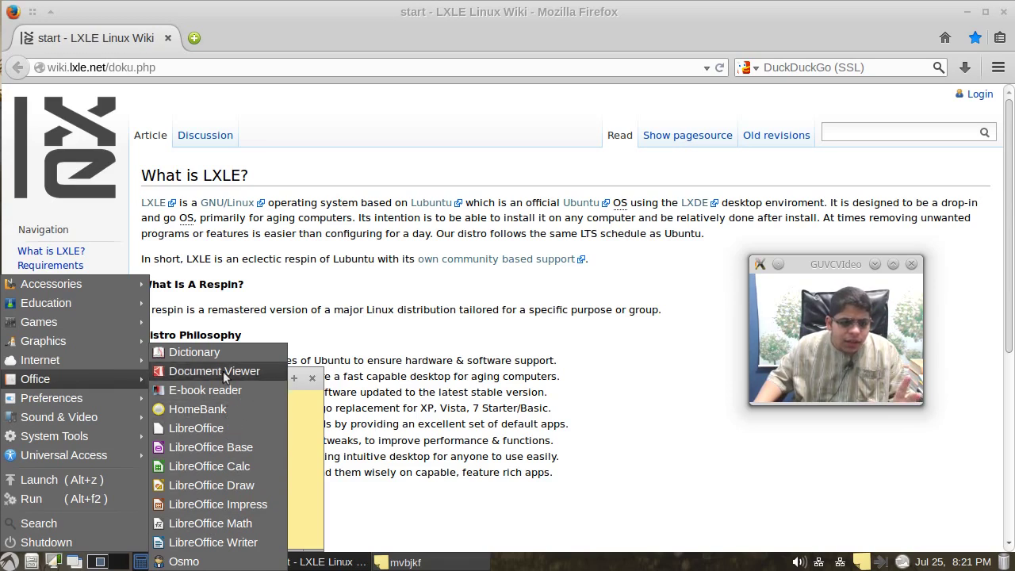
mouse_move(80, 363)
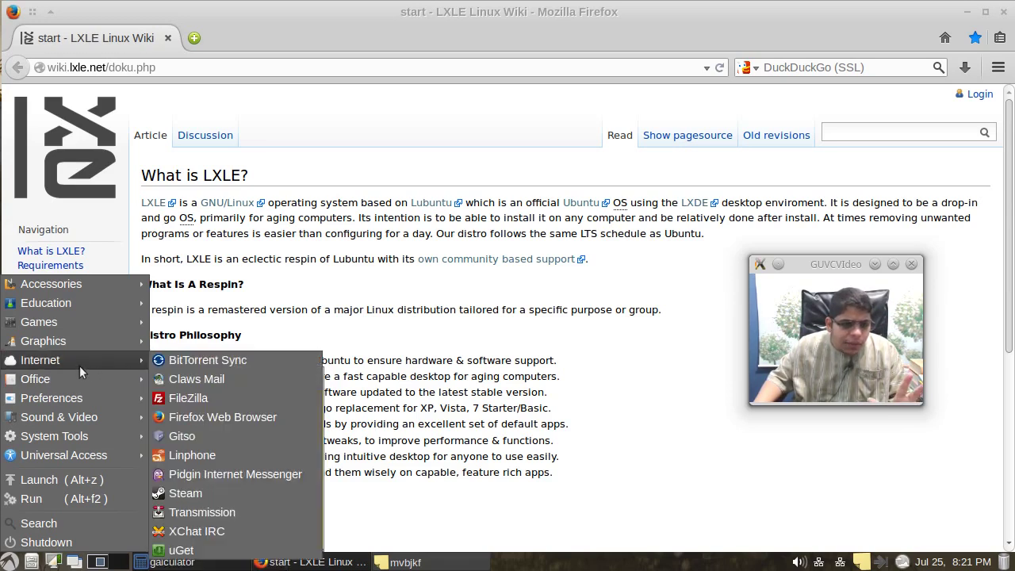
left_click(235, 384)
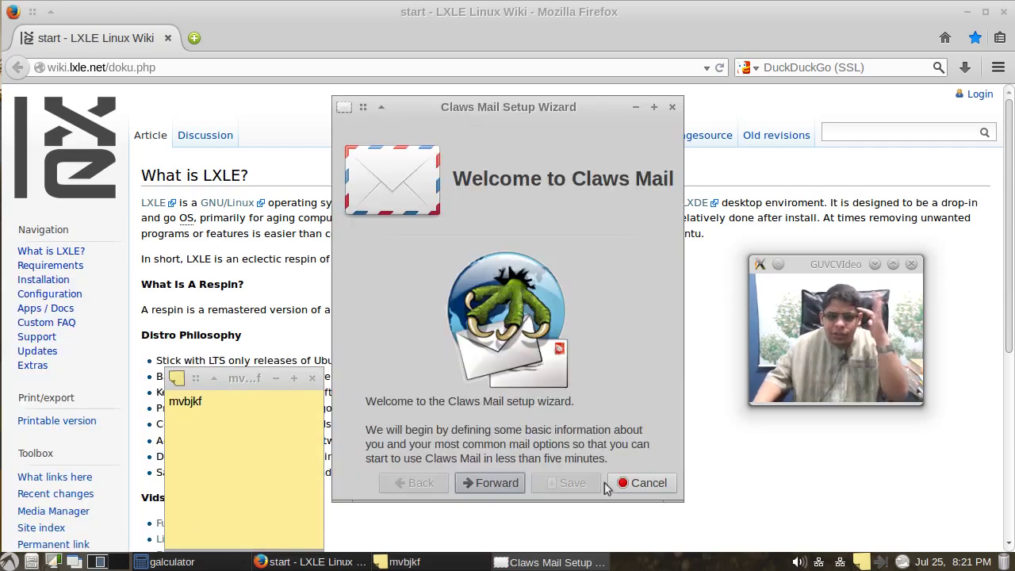
left_click(629, 476)
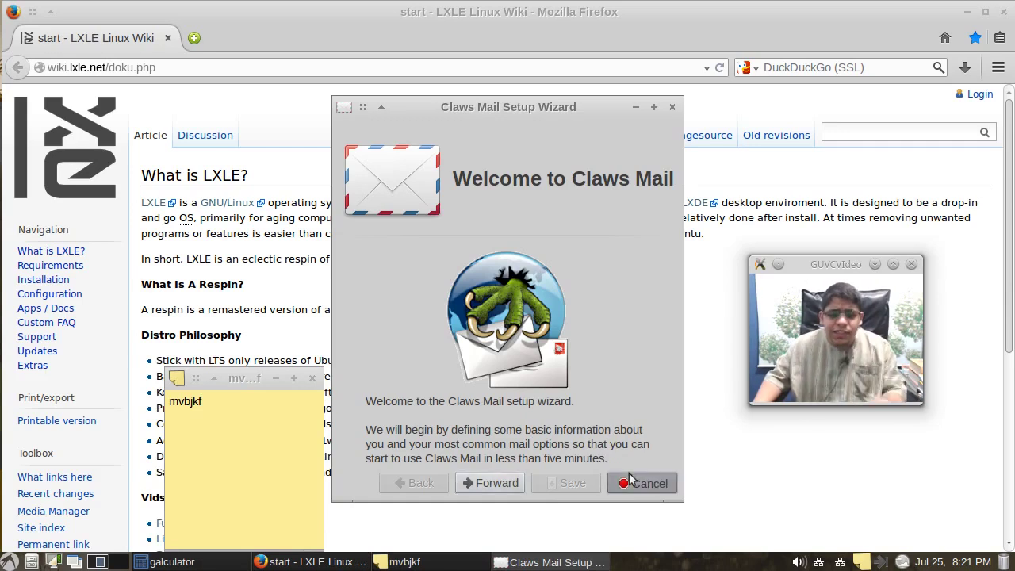
Step: Look through the Internet and Office applications, launch the Osmo organizer to view its calendar, and close it
left_click(11, 562)
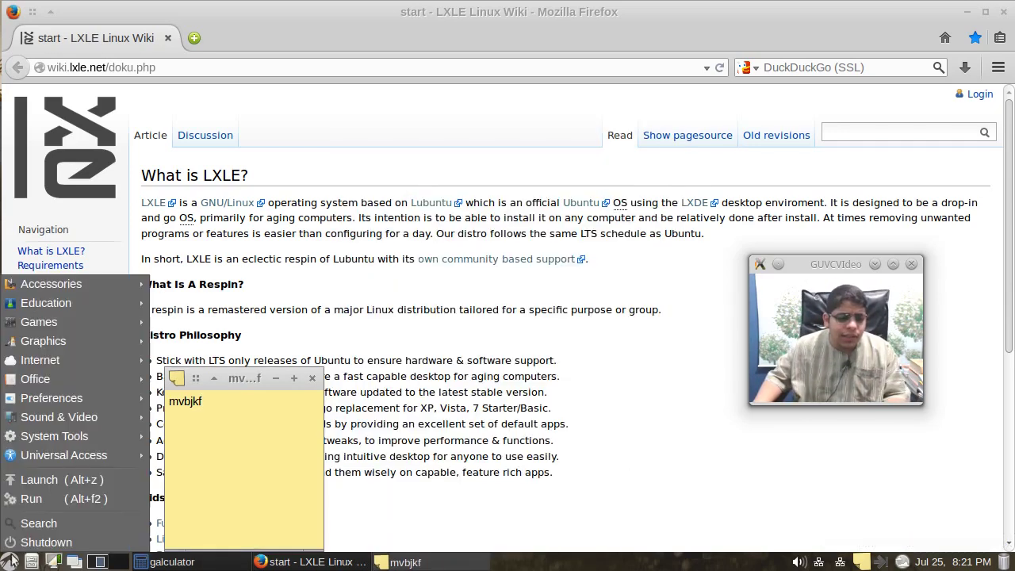
mouse_move(58, 359)
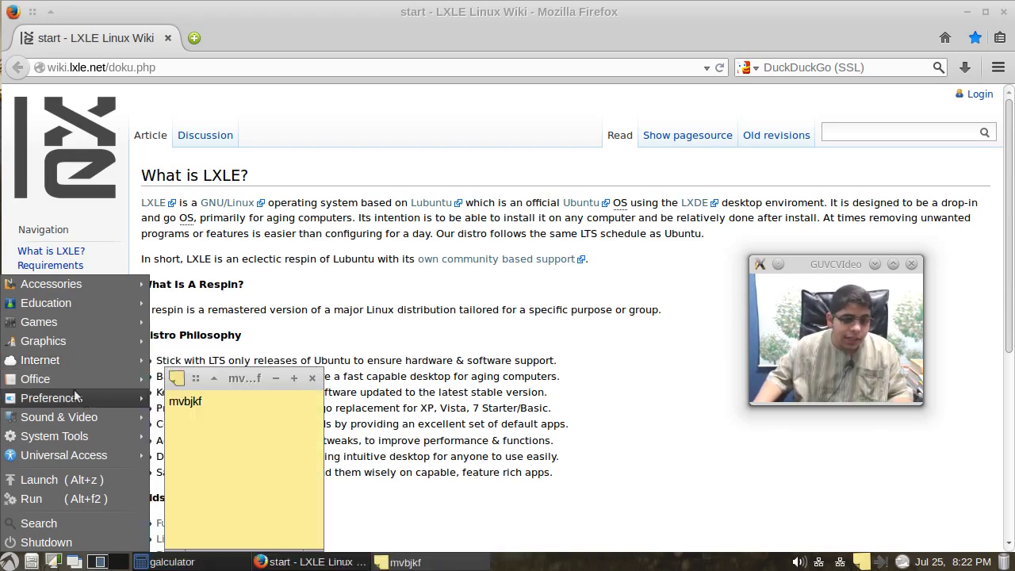
mouse_move(50, 379)
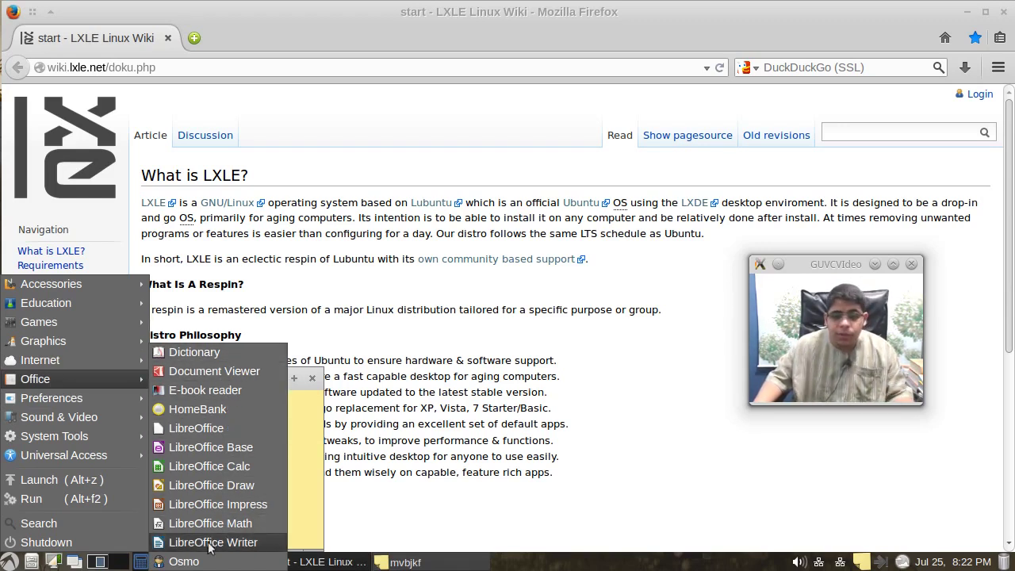
left_click(190, 562)
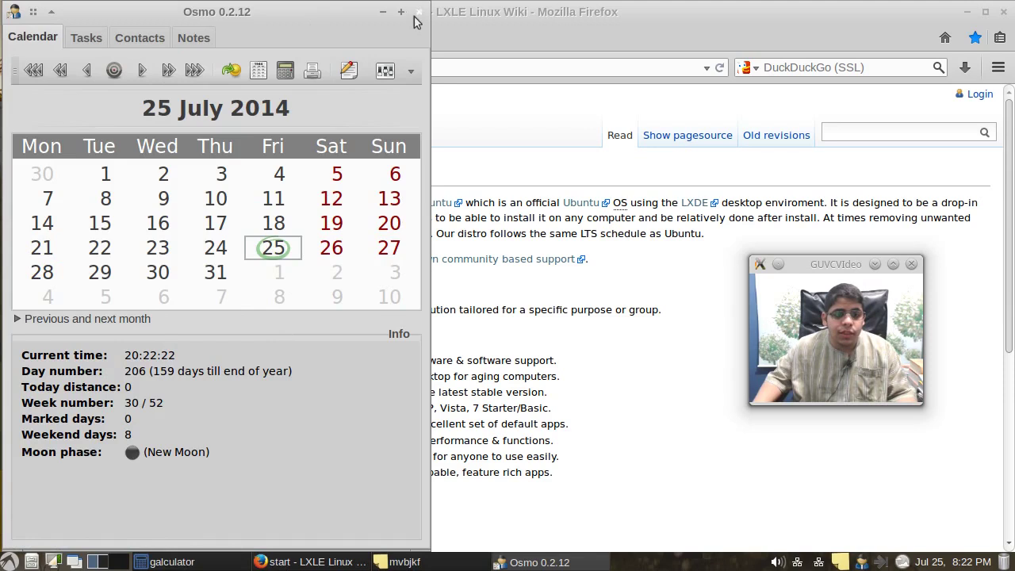
left_click(419, 11)
Step: Dismiss the main menu and minimize all open windows to show the desktop
left_click(9, 561)
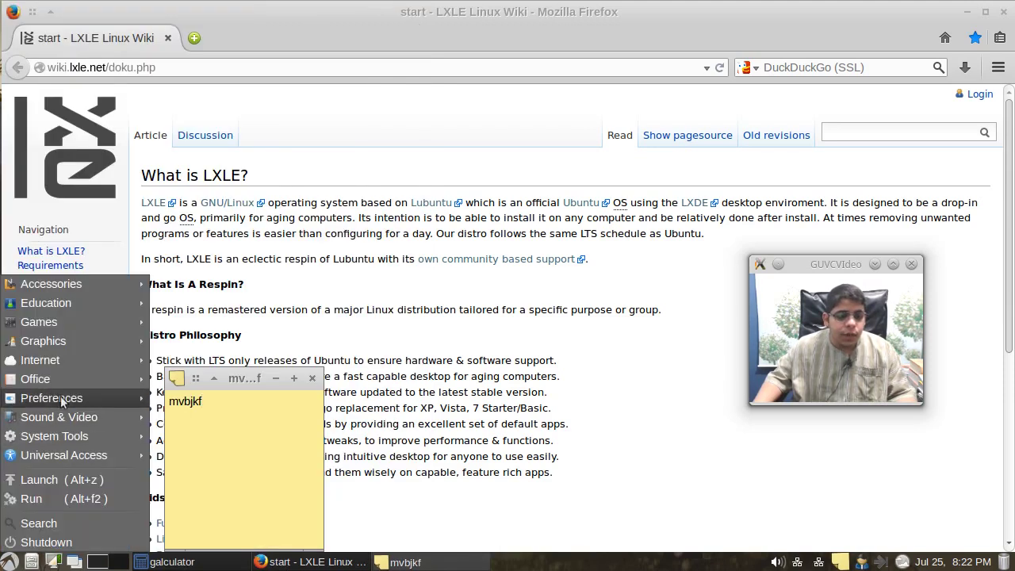
mouse_move(62, 401)
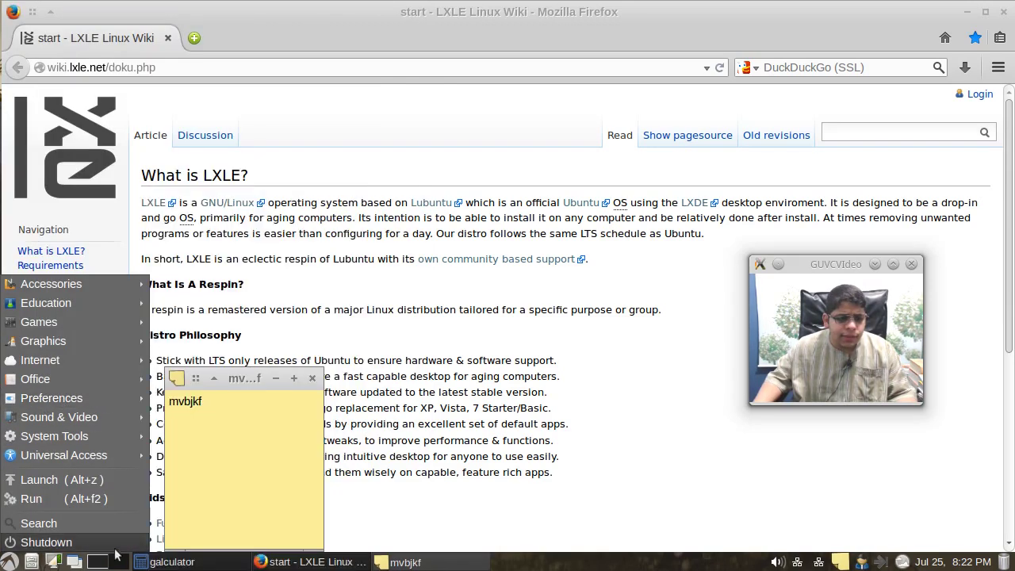
left_click(72, 562)
left_click(73, 561)
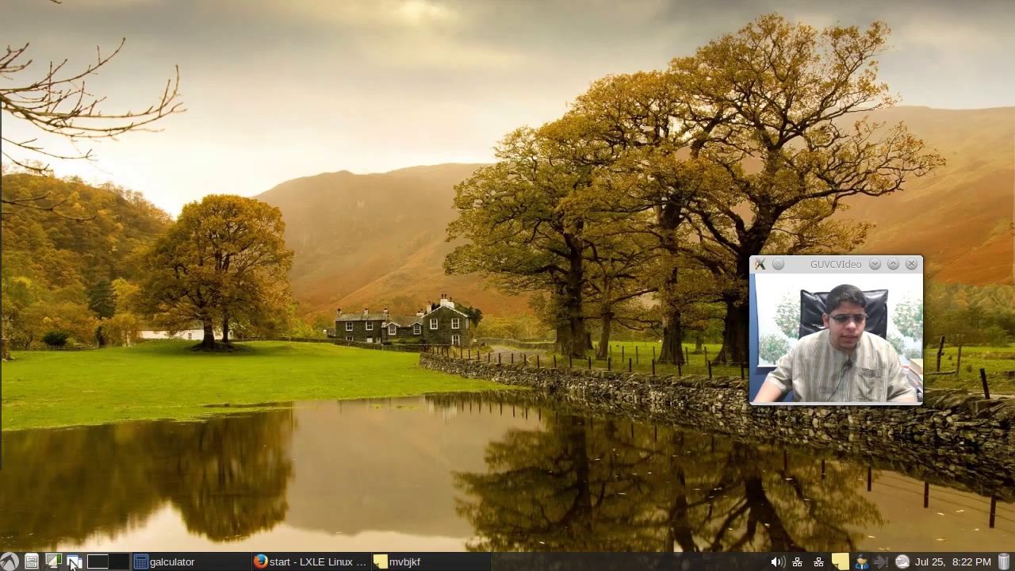
Step: Launch Customize Look and Feel from the Preferences applications, glance at the System Tools entries, and move the settings window aside
left_click(10, 561)
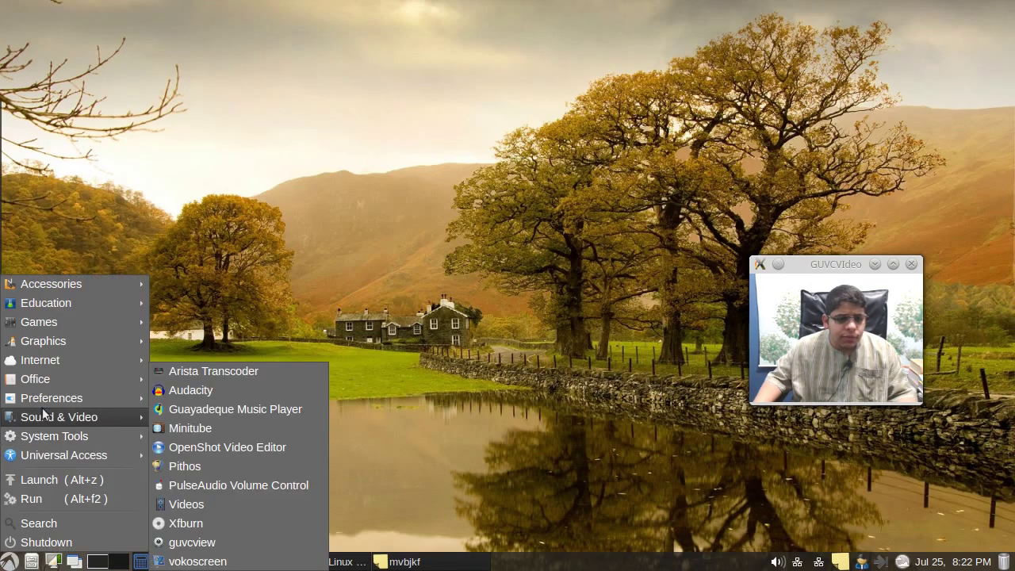
mouse_move(51, 397)
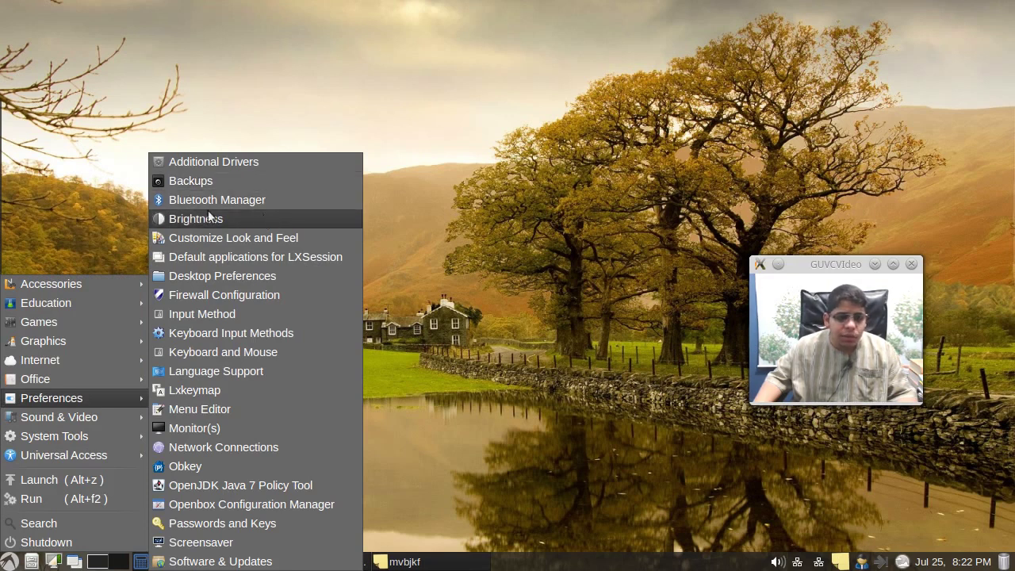
left_click(238, 239)
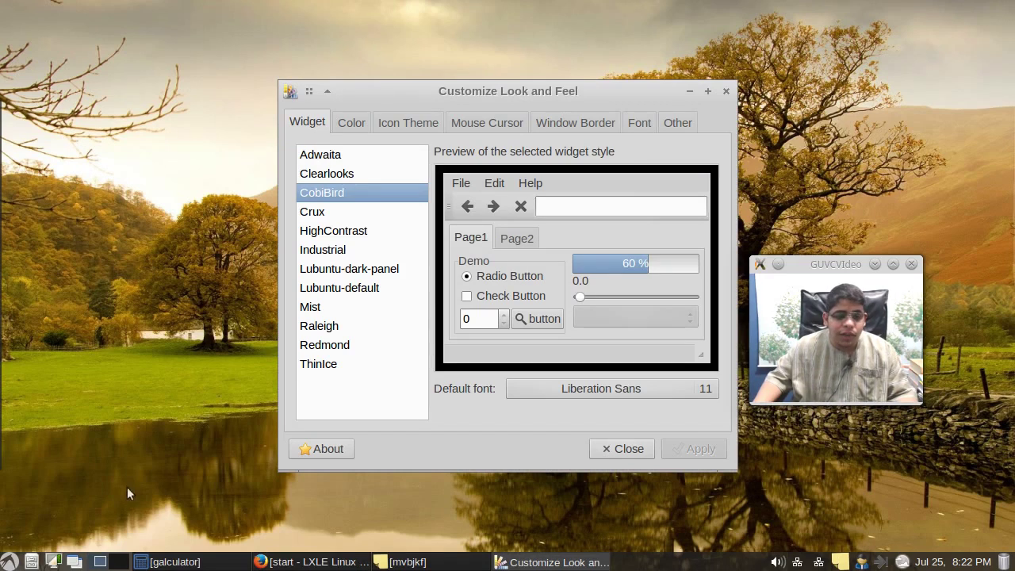
left_click(16, 562)
mouse_move(34, 436)
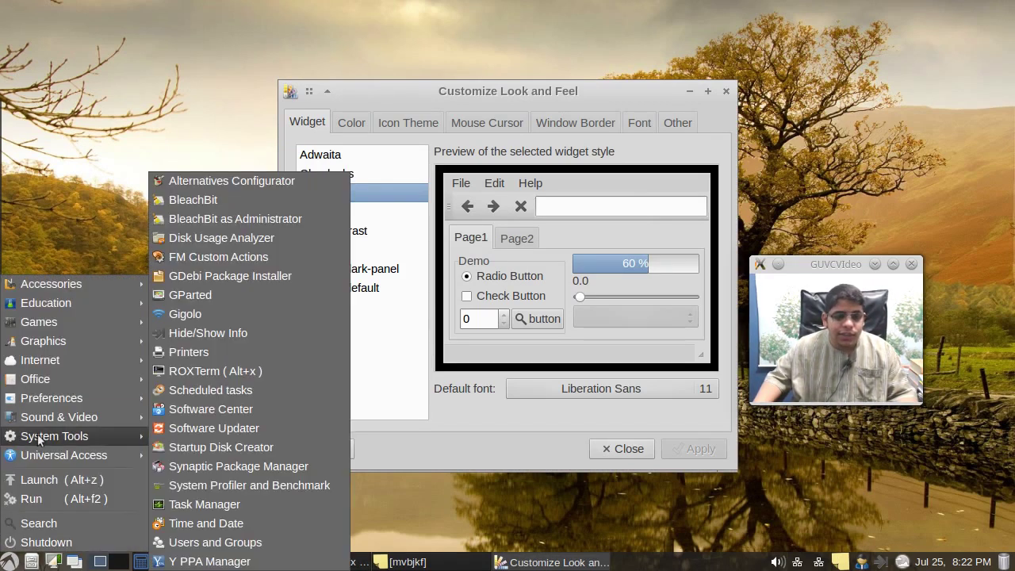
left_click(355, 99)
left_click_drag(366, 93, 199, 49)
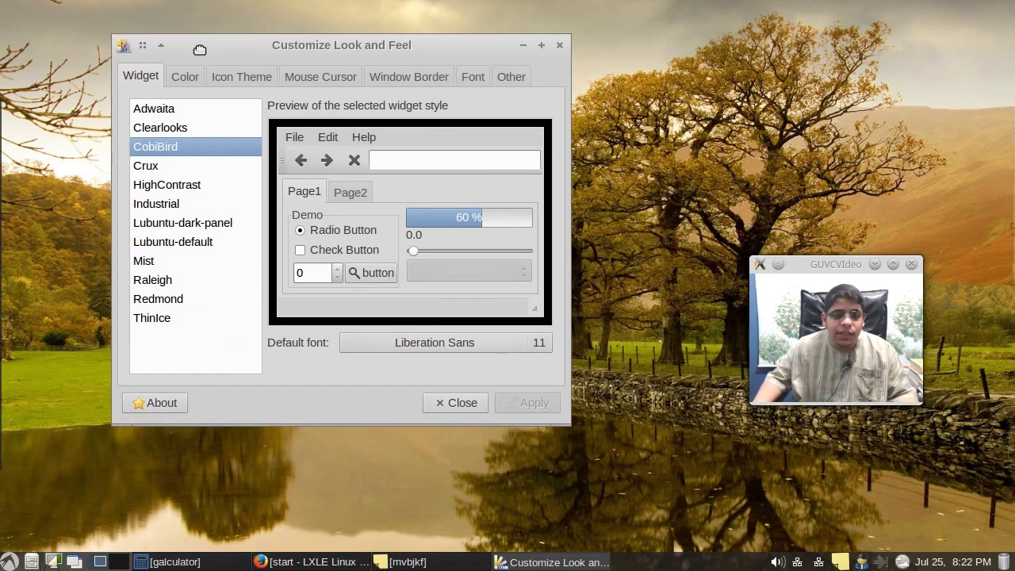
Step: Preview the widget styles from Crux to ThinIce and back, leaving Lubuntu-dark-panel selected
left_click(154, 166)
key("Down")
key("Down")
key("Down")
key("Down")
key("Down")
key("Down")
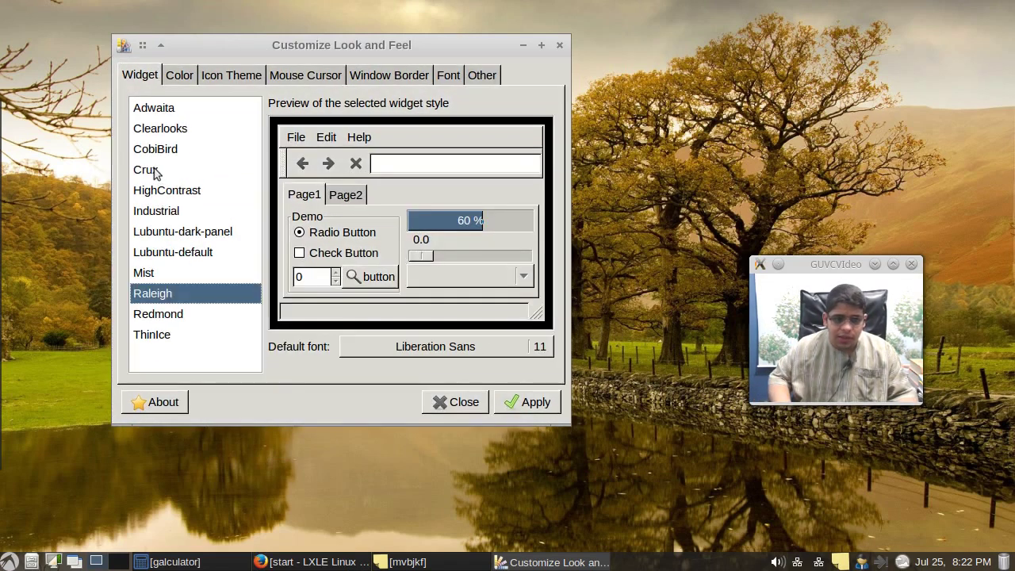
key("Down")
key("Down")
key("Down")
key("Up")
key("Up")
key("Up")
key("Up")
key("Up")
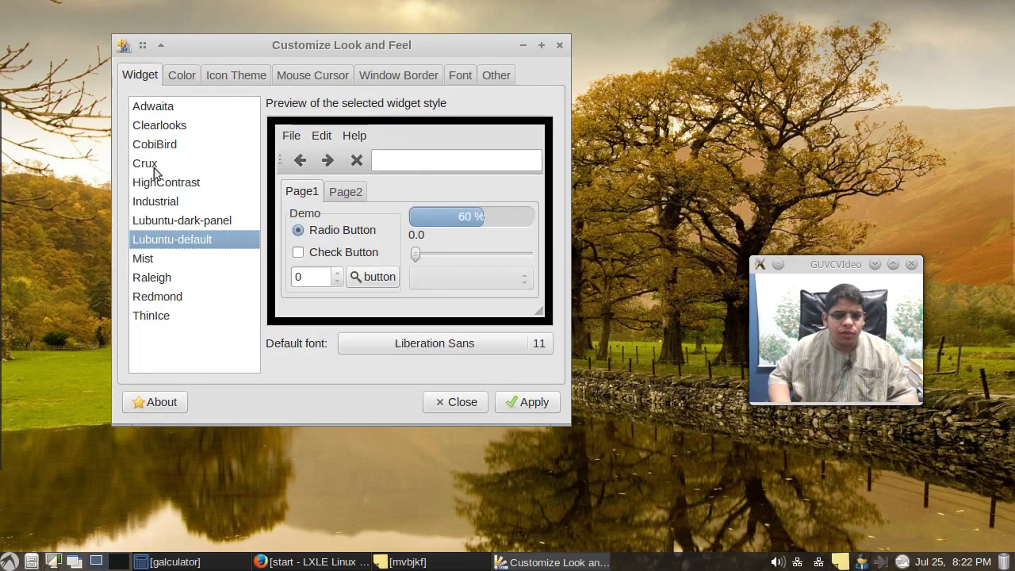
key("Down")
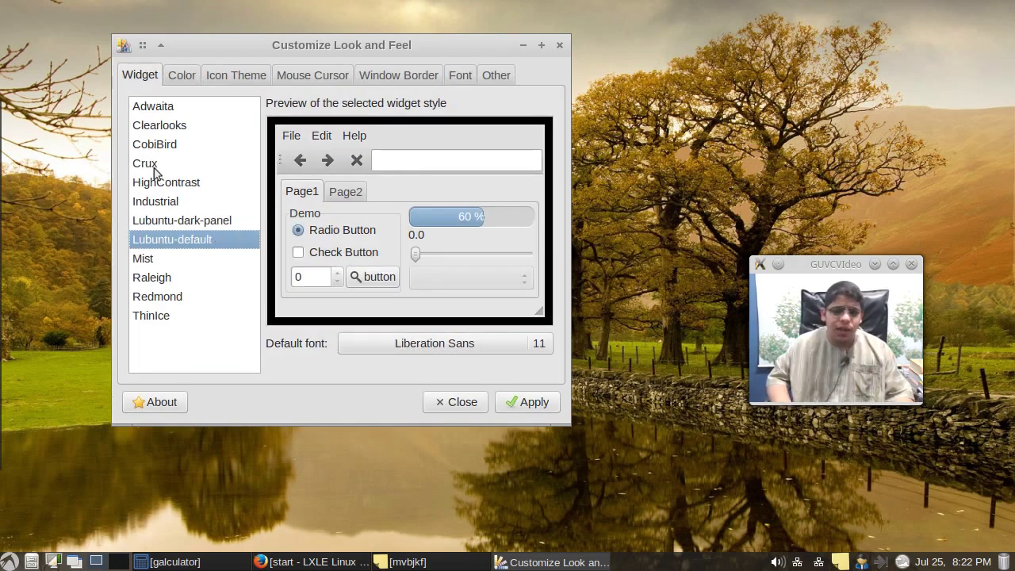
key("Up")
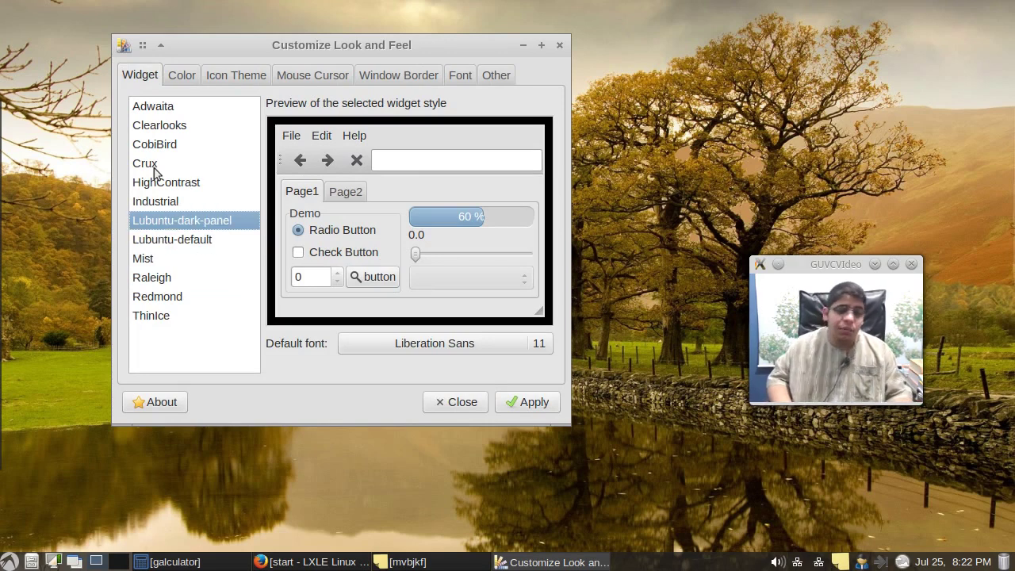
key("Up")
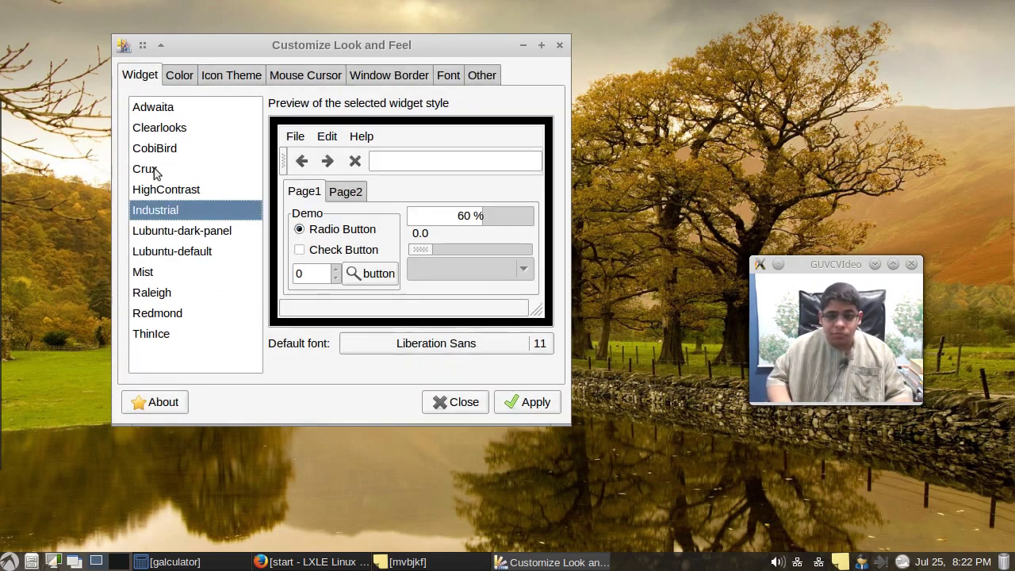
key("Down")
key("Down")
key("Up")
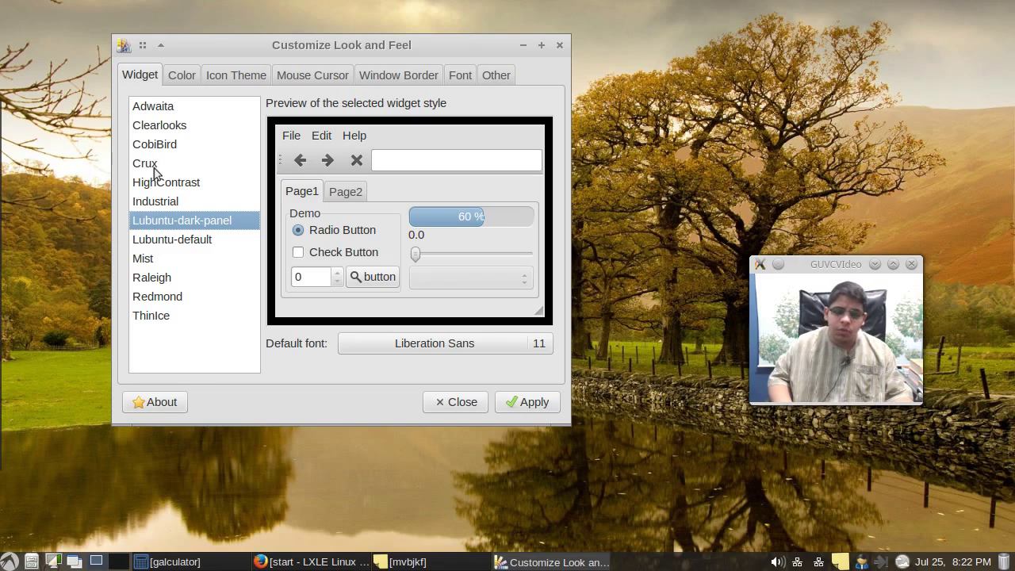
Step: Preview the GNOME, Lubuntu and elementary icon themes, leaving Lubuntu selected
left_click(179, 83)
left_click(225, 80)
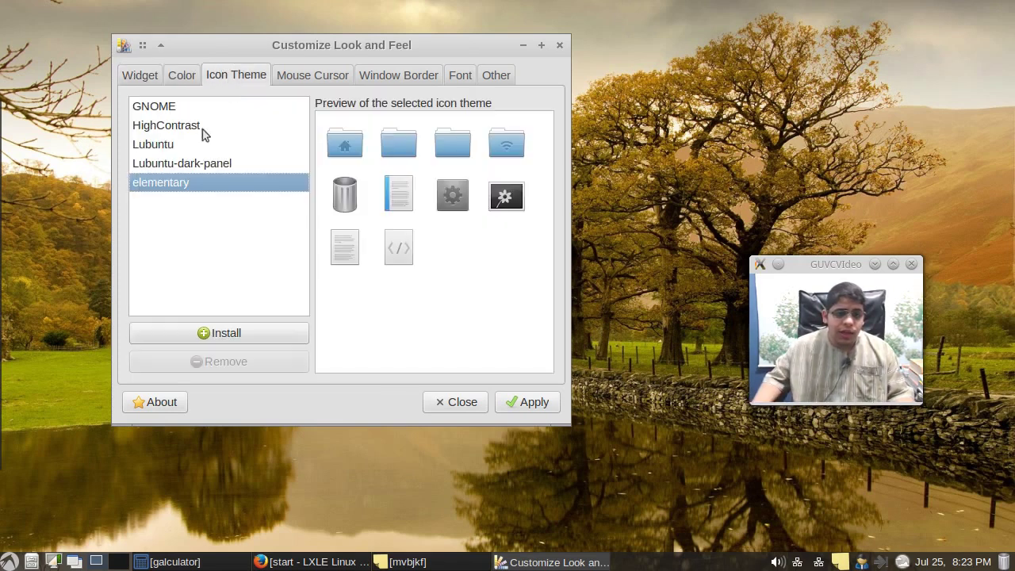
left_click(173, 111)
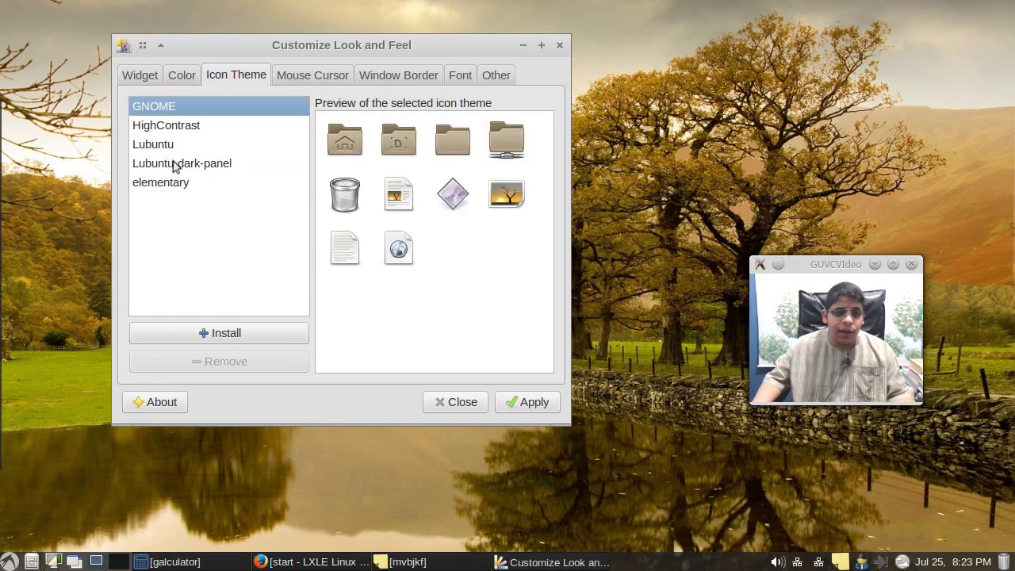
left_click(174, 147)
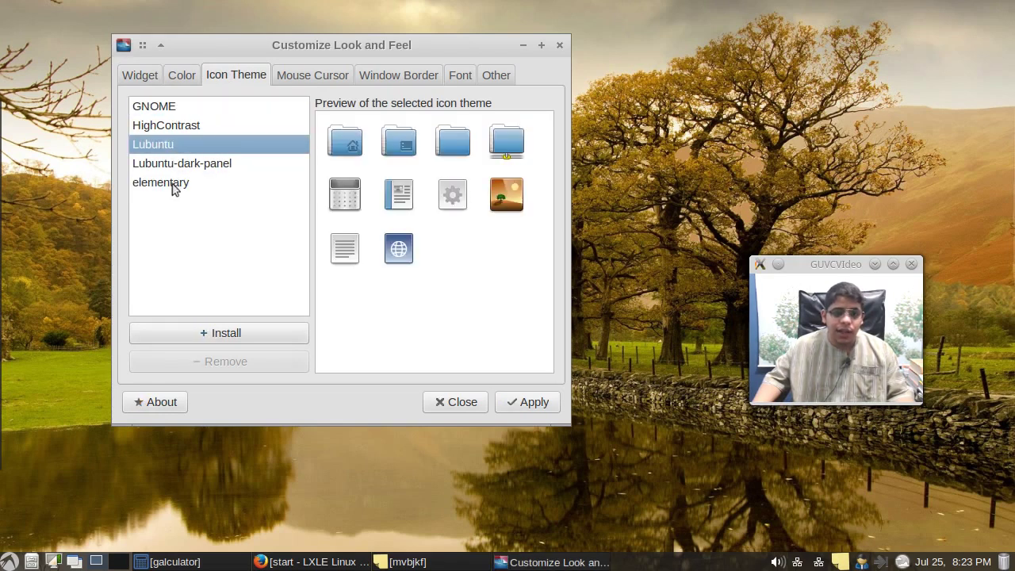
left_click(174, 185)
left_click(176, 148)
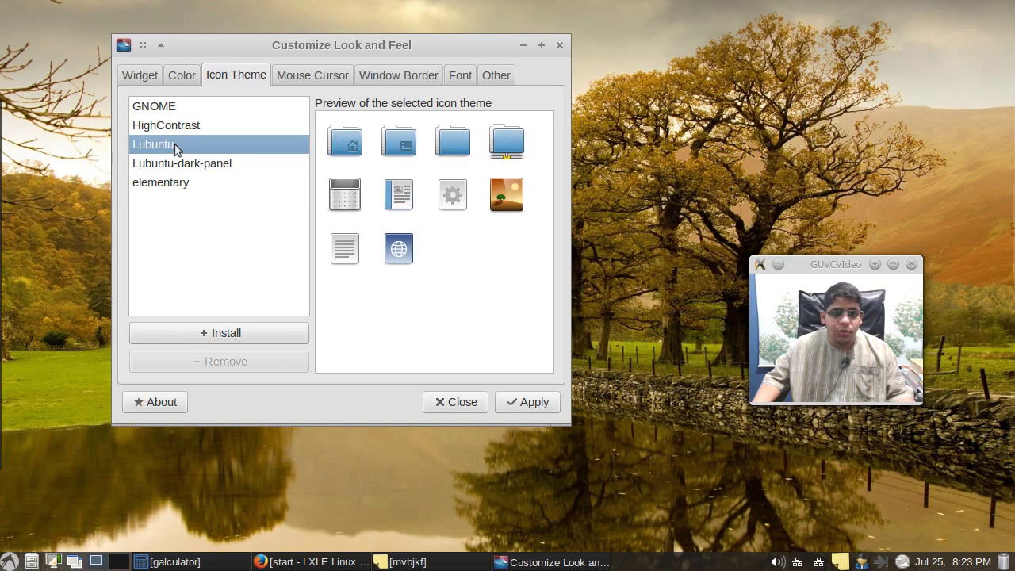
Step: Open the file manager at the Desktop folder, move its window over the settings window, and go to the home folder
left_click(35, 562)
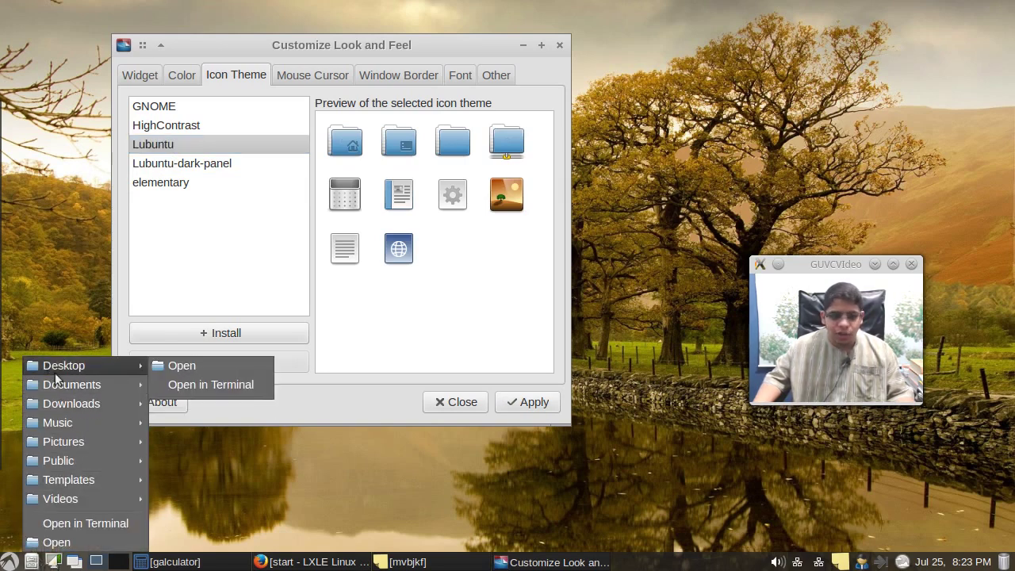
left_click(158, 367)
left_click_drag(624, 249, 255, 193)
left_click(223, 275)
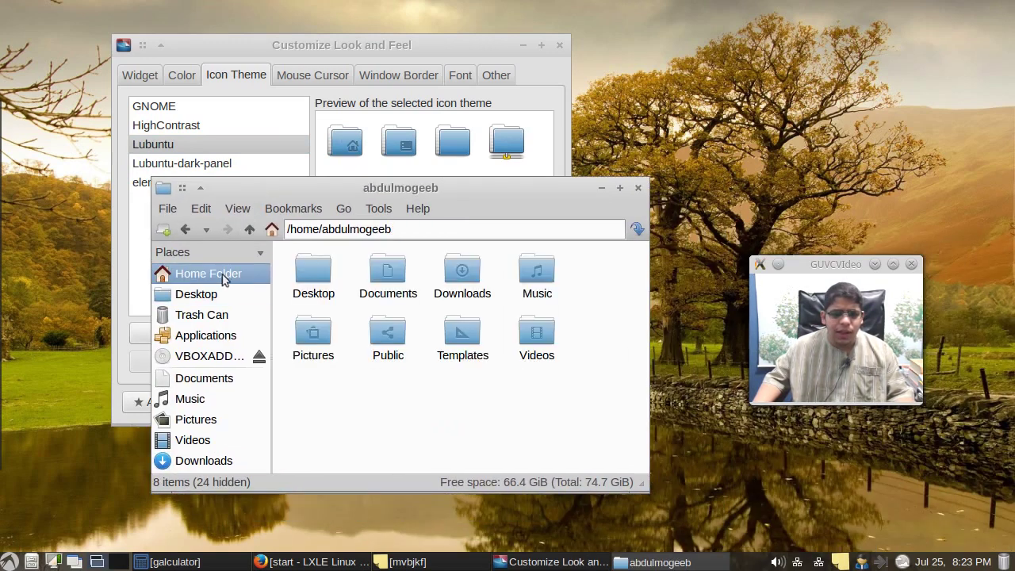
left_click(550, 286)
Step: Apply the Lubuntu-dark-panel icon theme, switch to and apply Lubuntu instead, and bring the file manager forward to inspect its icons
left_click(240, 149)
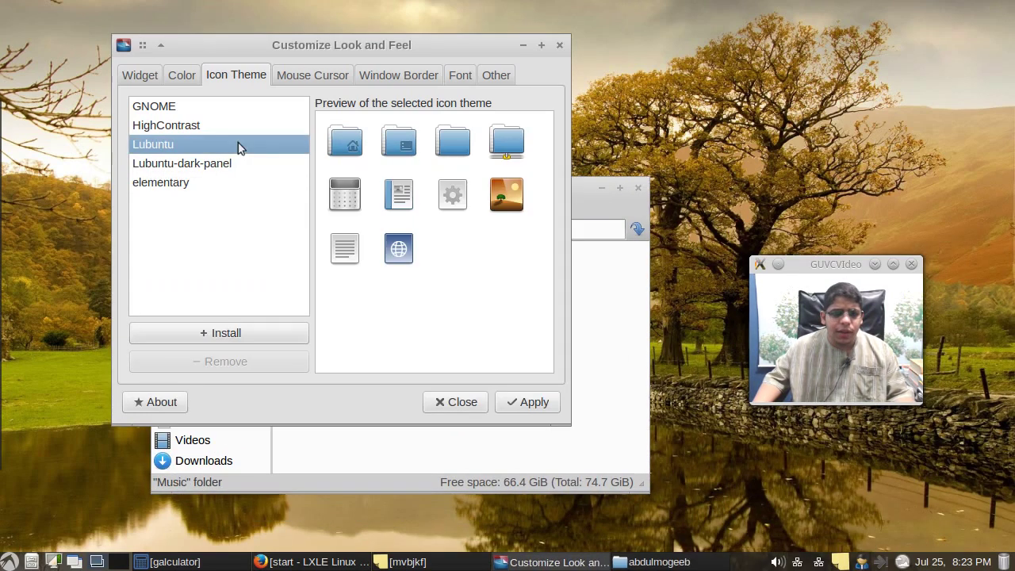
left_click(224, 163)
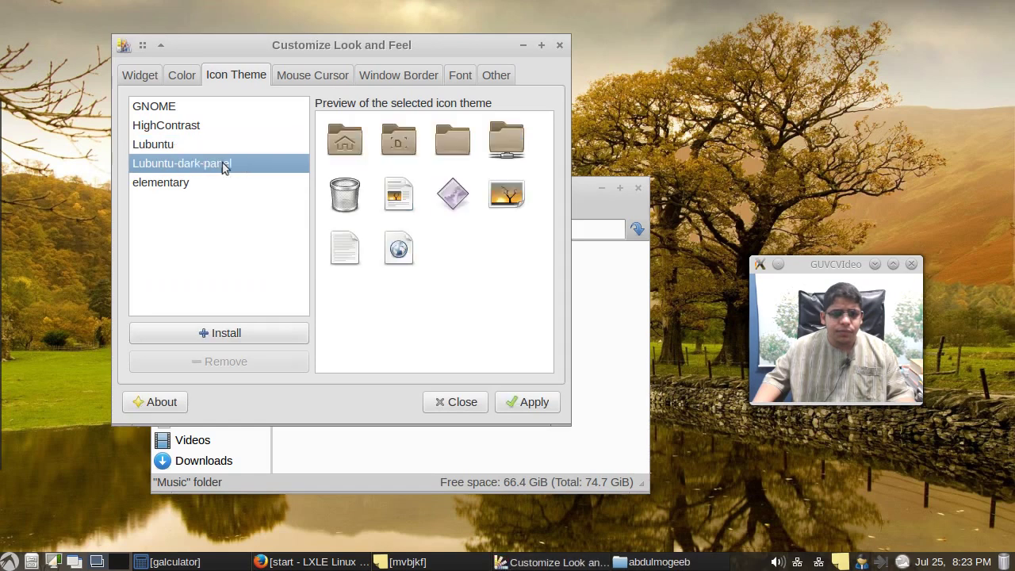
left_click(555, 406)
left_click(584, 414)
left_click(169, 145)
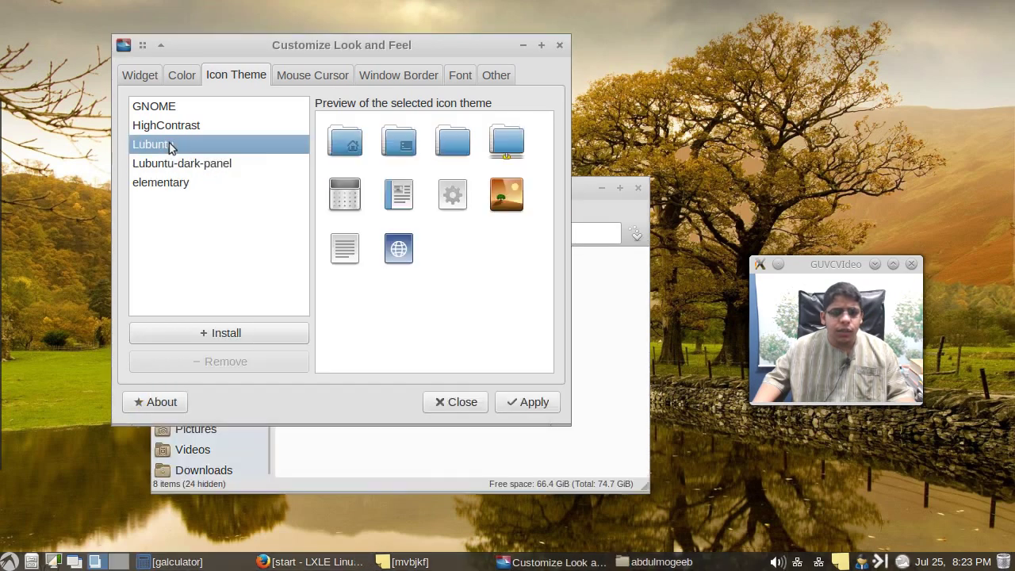
left_click(499, 403)
left_click(588, 367)
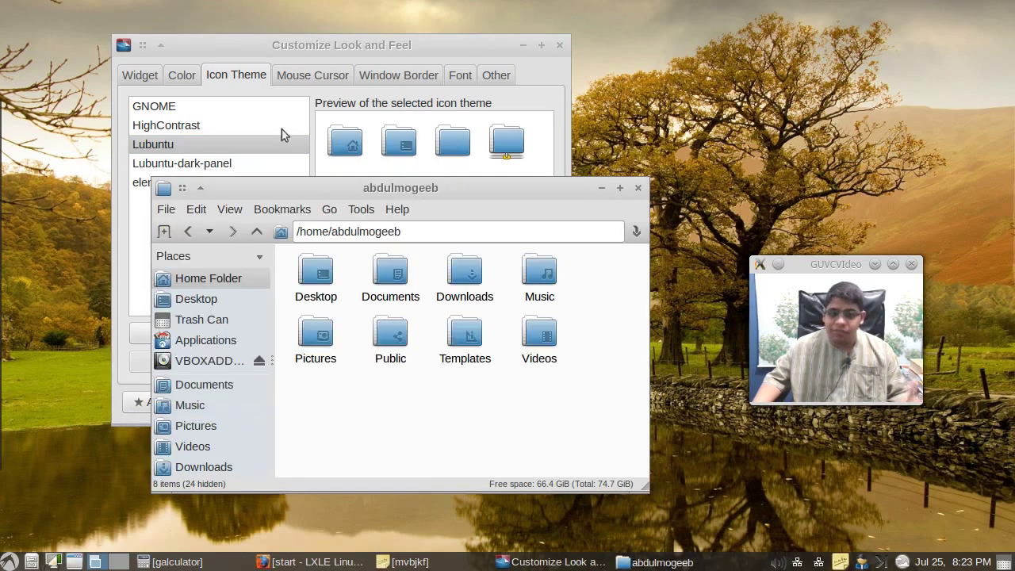
Step: Glance at the mouse cursor themes, preview the Clearlooks-Olive and dumetella window borders, and apply the Lubuntu-dark-panel border theme
left_click(284, 78)
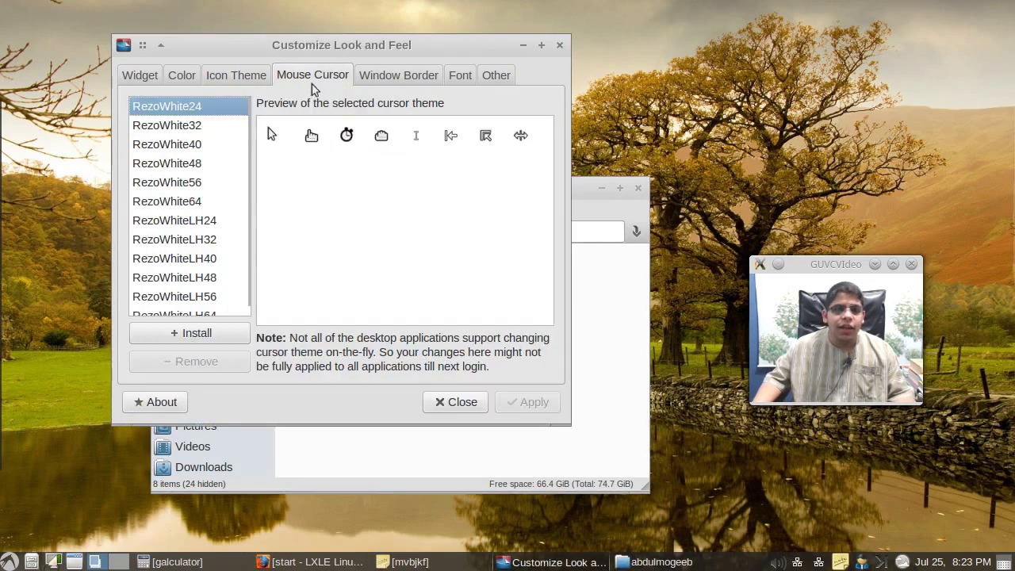
left_click(389, 79)
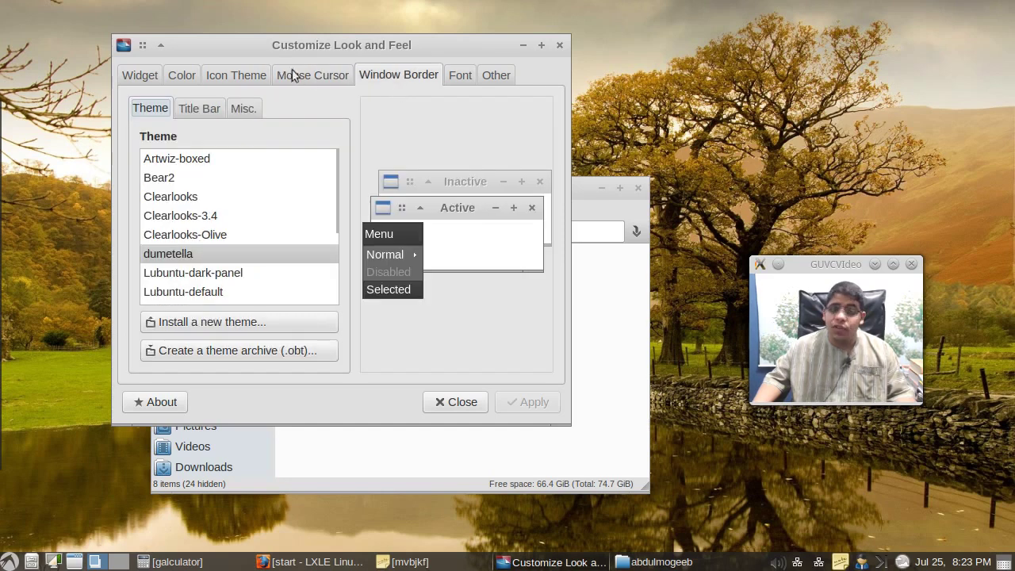
left_click(206, 236)
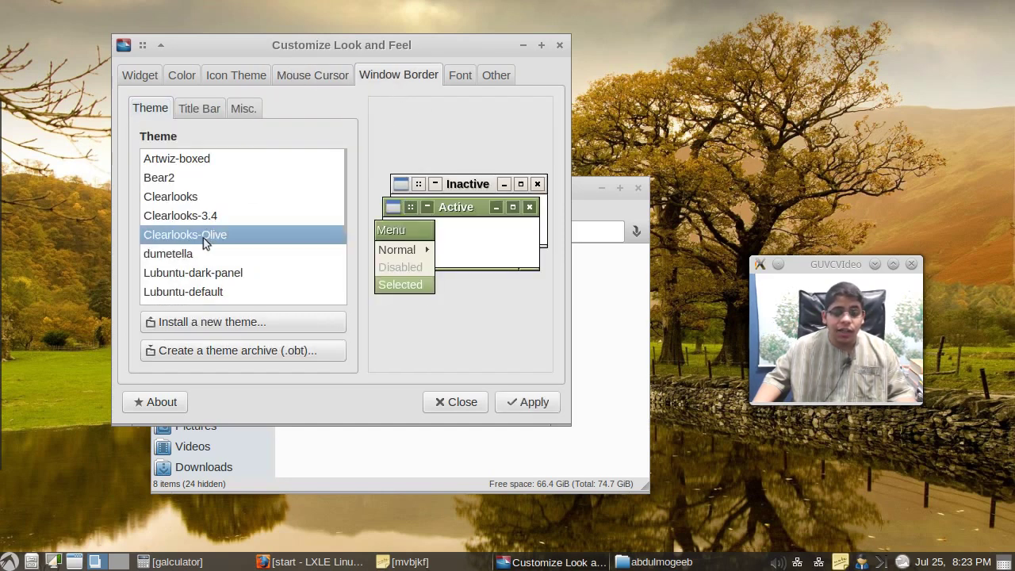
left_click(203, 255)
left_click(201, 273)
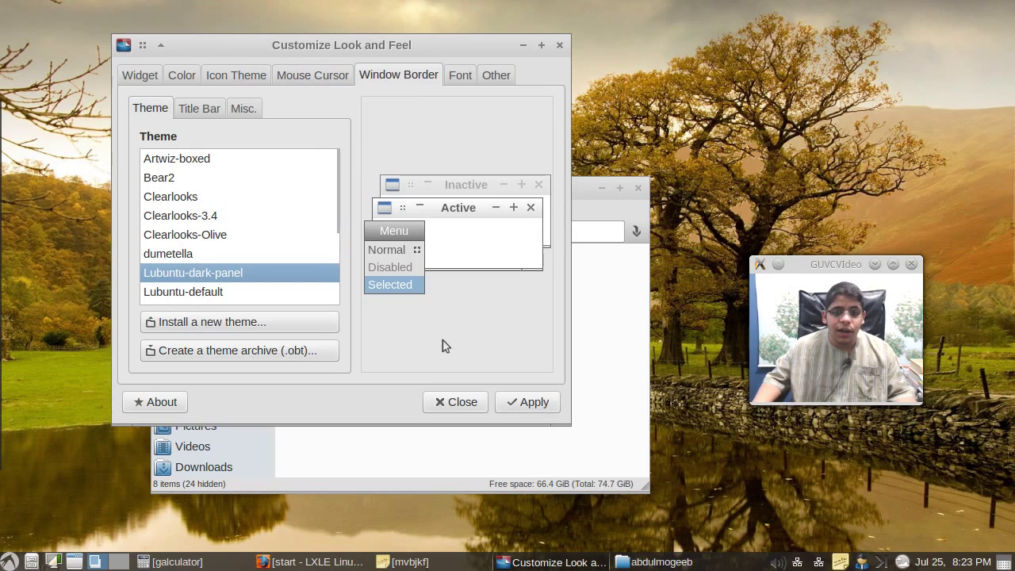
left_click(525, 400)
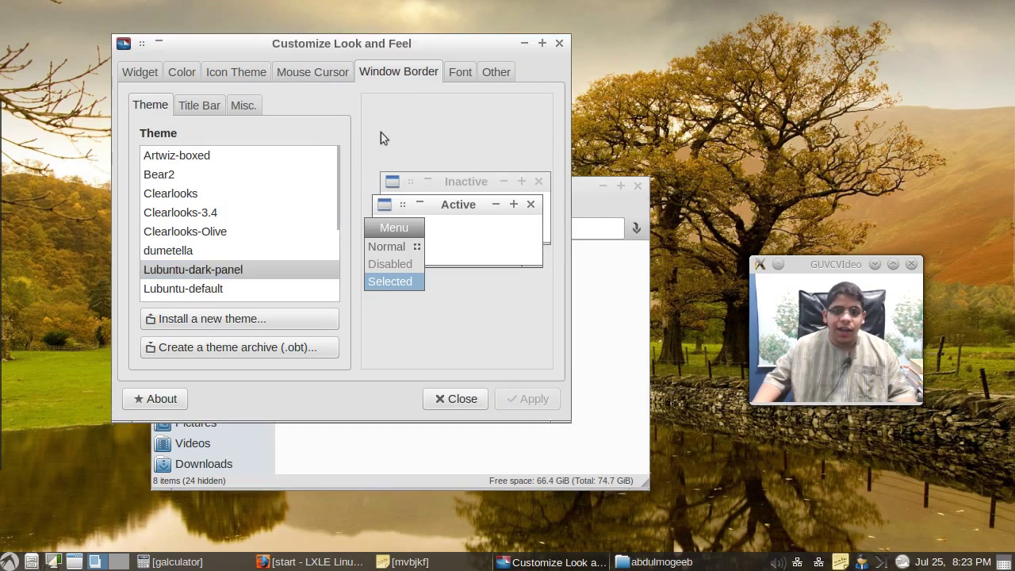
Step: Glance at the font settings, then disable and re-enable showing images on buttons, applying each change
left_click(454, 72)
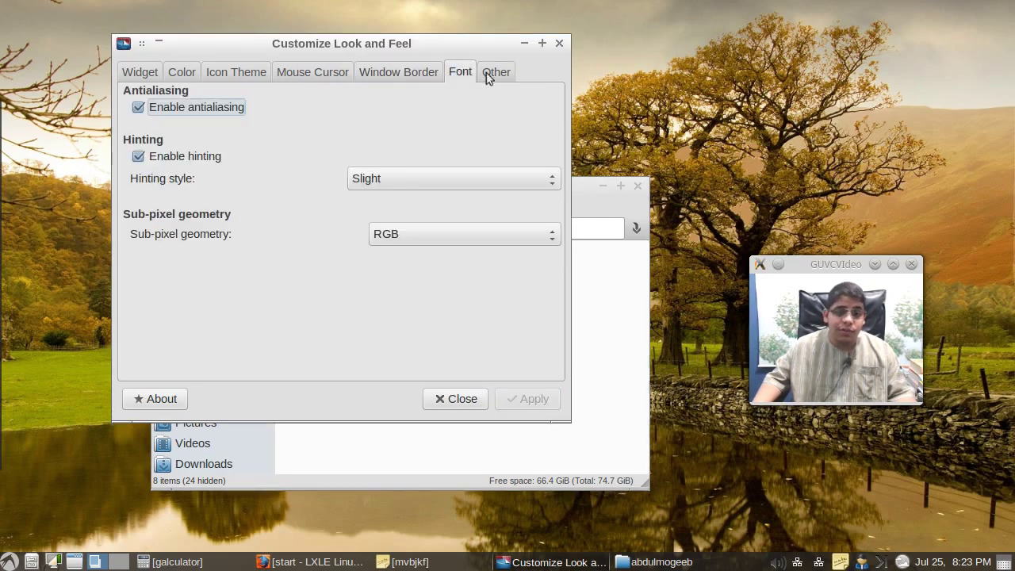
left_click(487, 77)
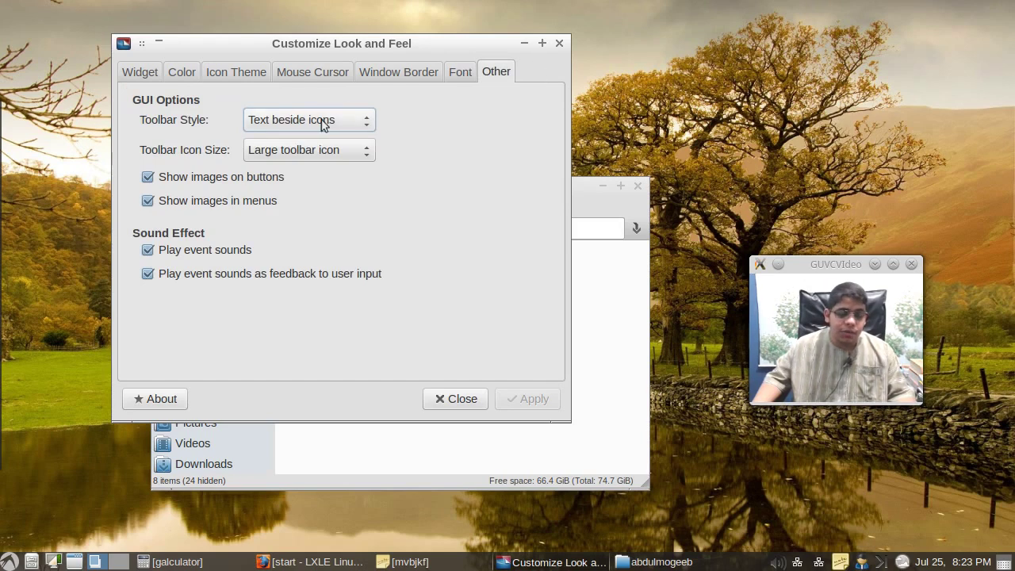
left_click(197, 176)
left_click(531, 400)
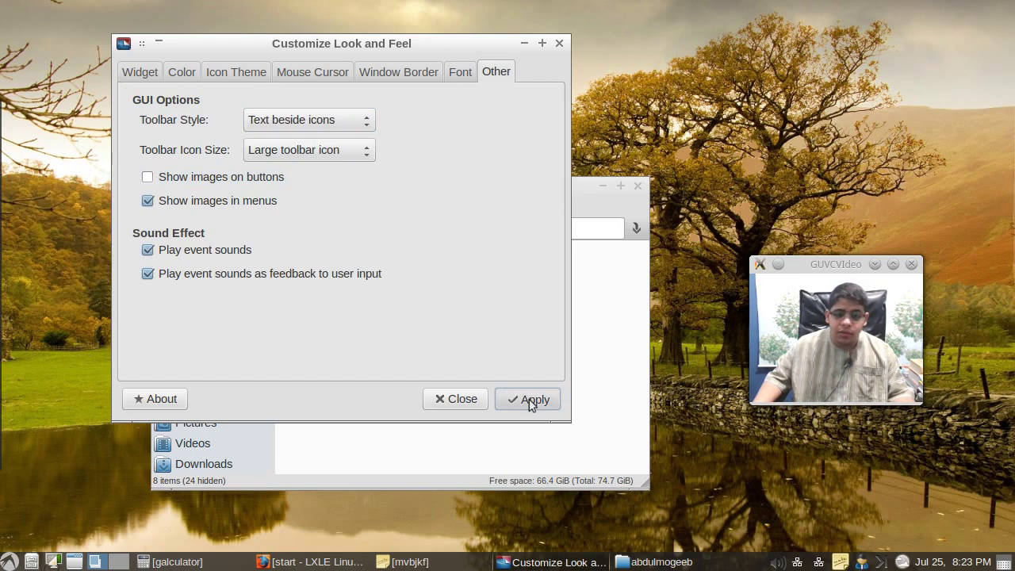
left_click(228, 184)
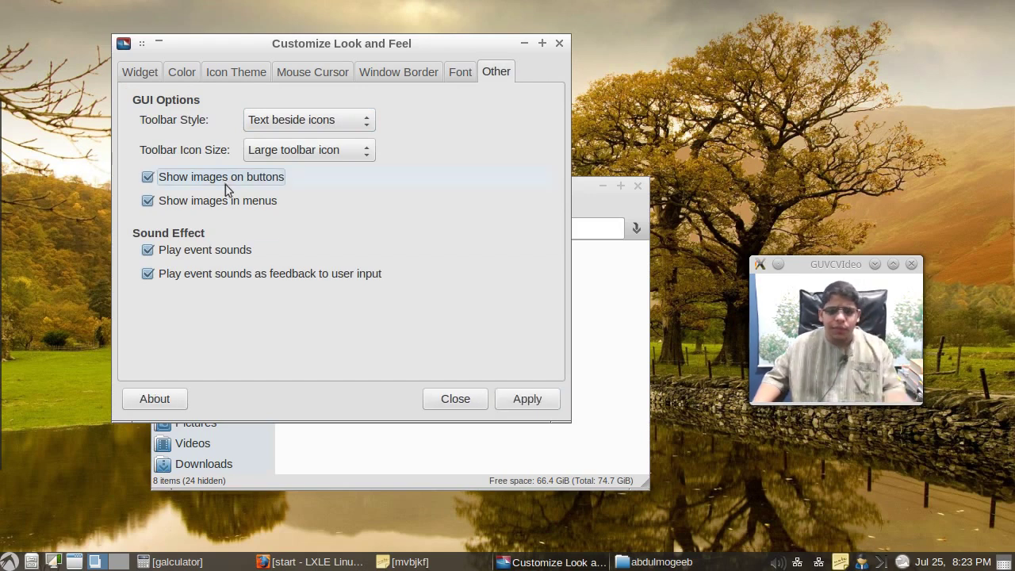
left_click(511, 401)
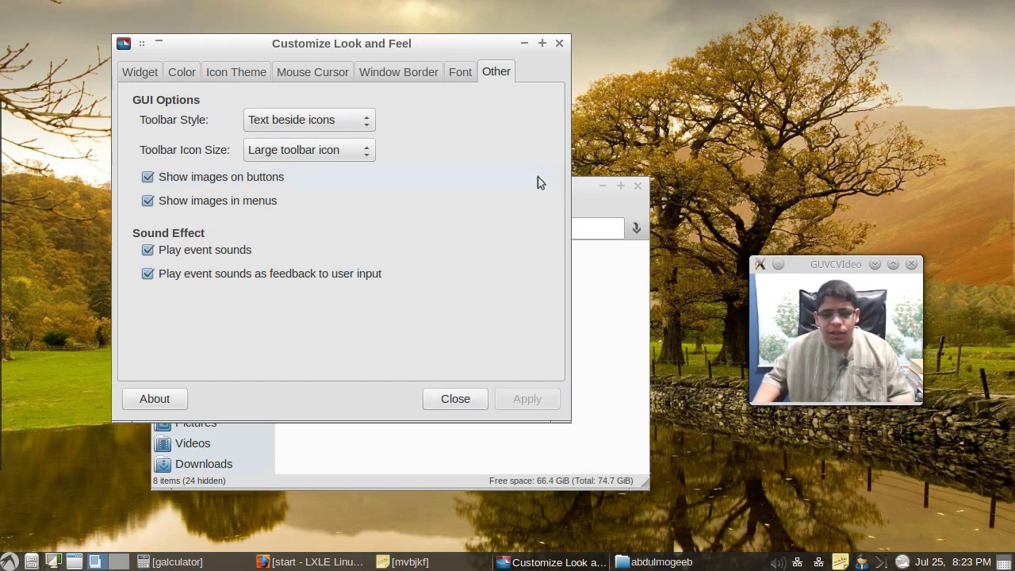
Step: Close the appearance settings and file manager windows, and launch Software Center from the System Tools applications
left_click(557, 43)
left_click(635, 187)
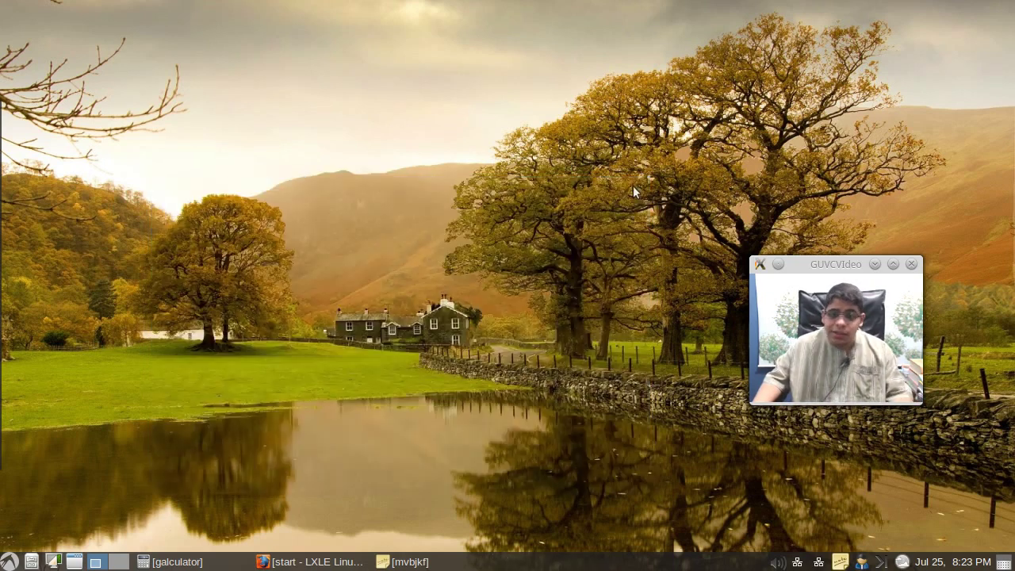
left_click(10, 558)
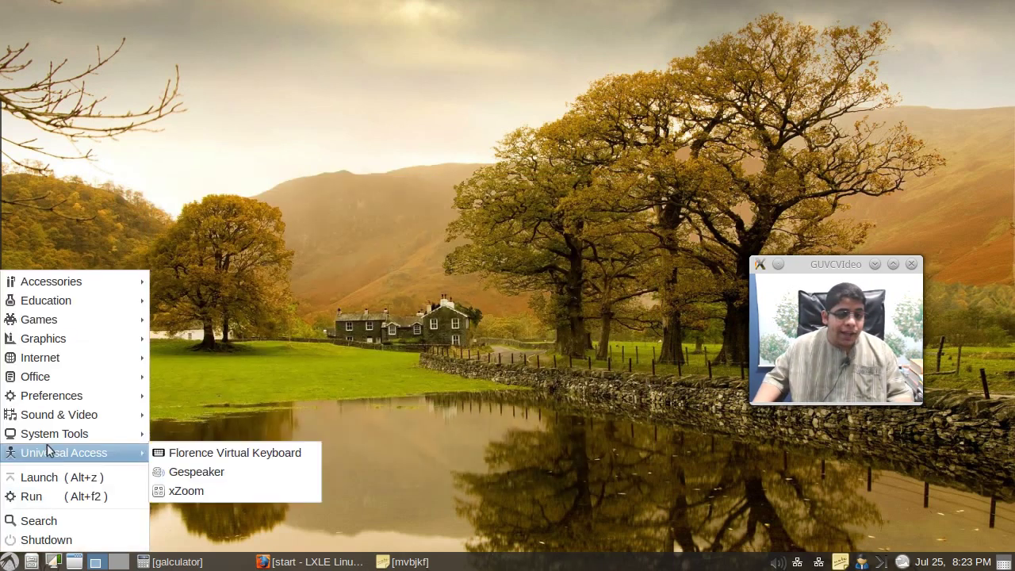
mouse_move(49, 420)
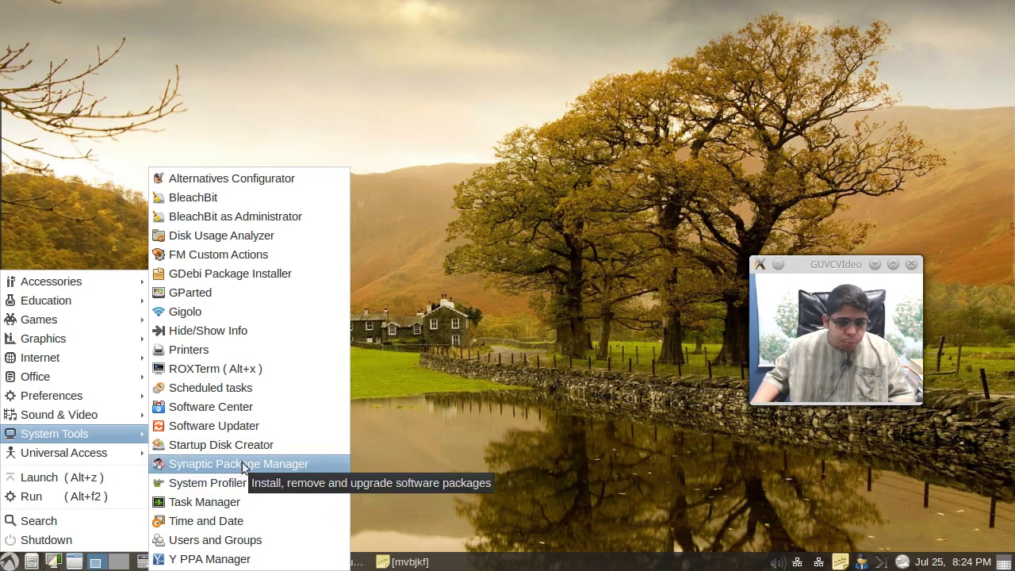
left_click(245, 410)
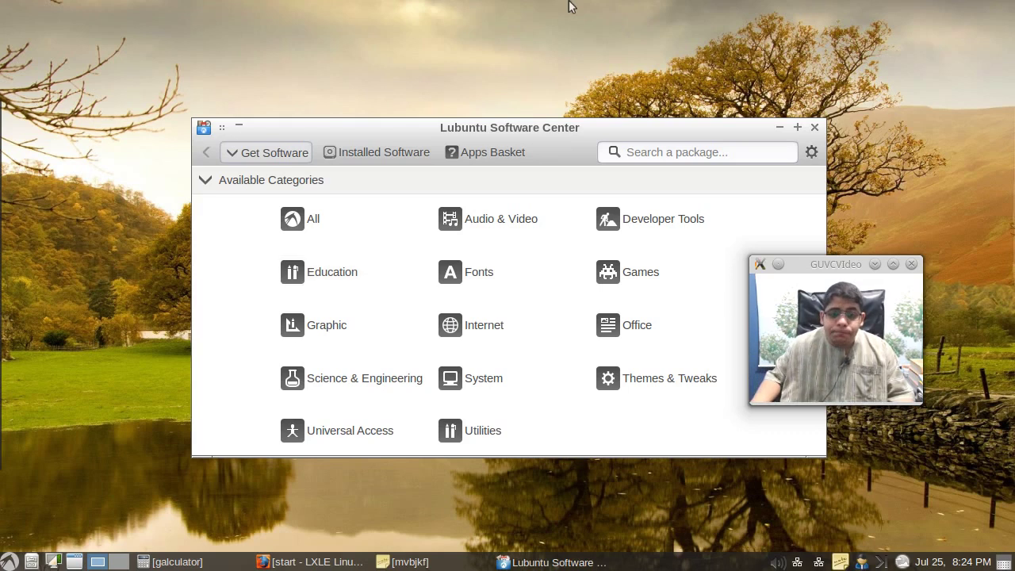
Step: Launch Florence Virtual Keyboard from the Universal Access applications, move it over the Software Center window, and close it
left_click(10, 561)
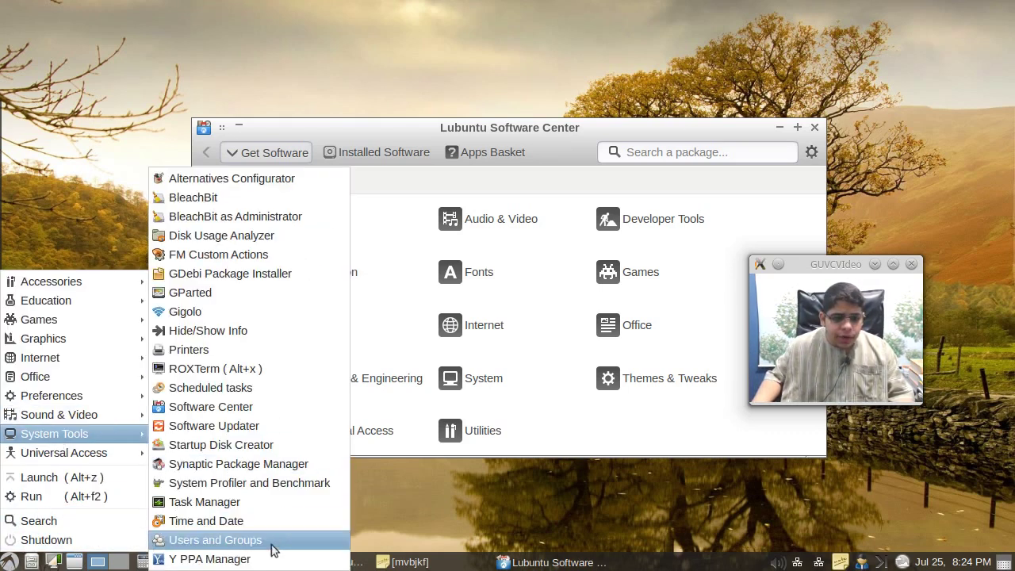
mouse_move(86, 458)
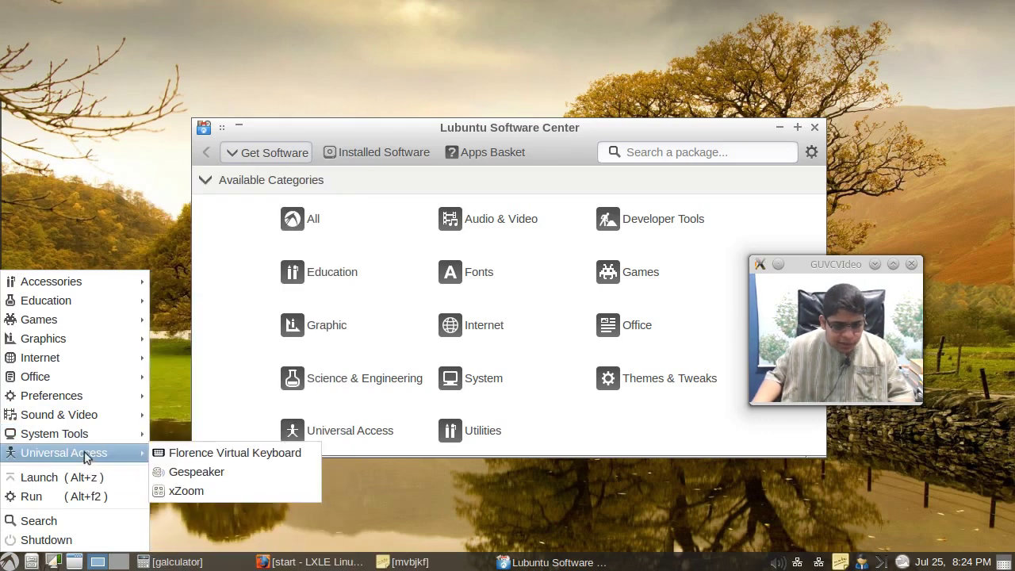
left_click(232, 450)
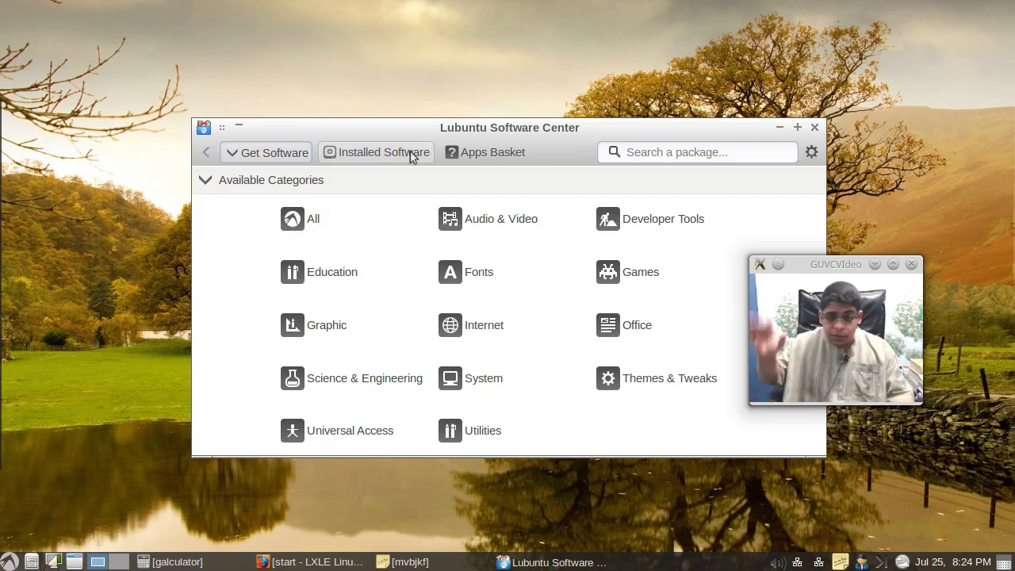
left_click_drag(256, 10, 333, 207)
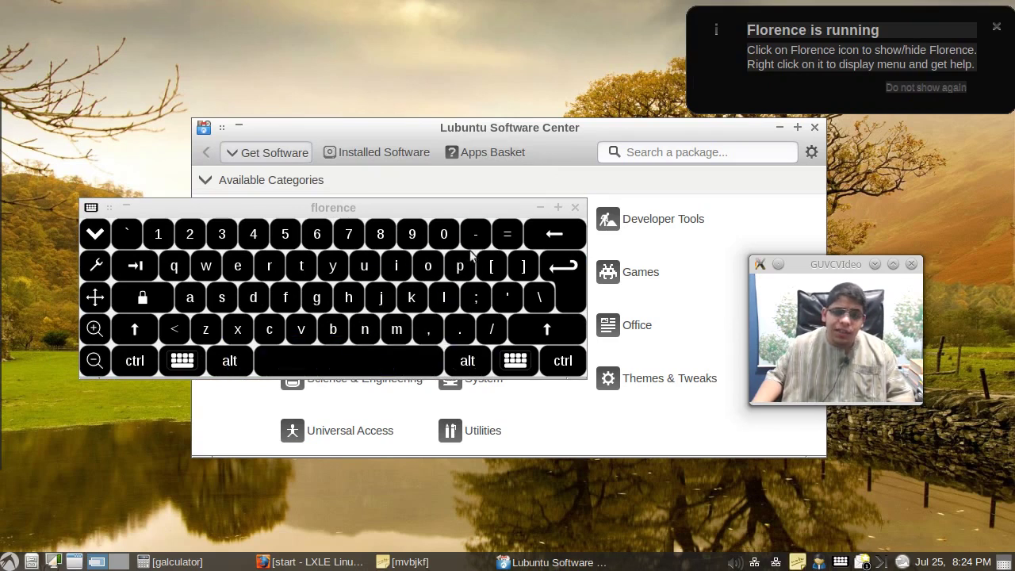
left_click(574, 209)
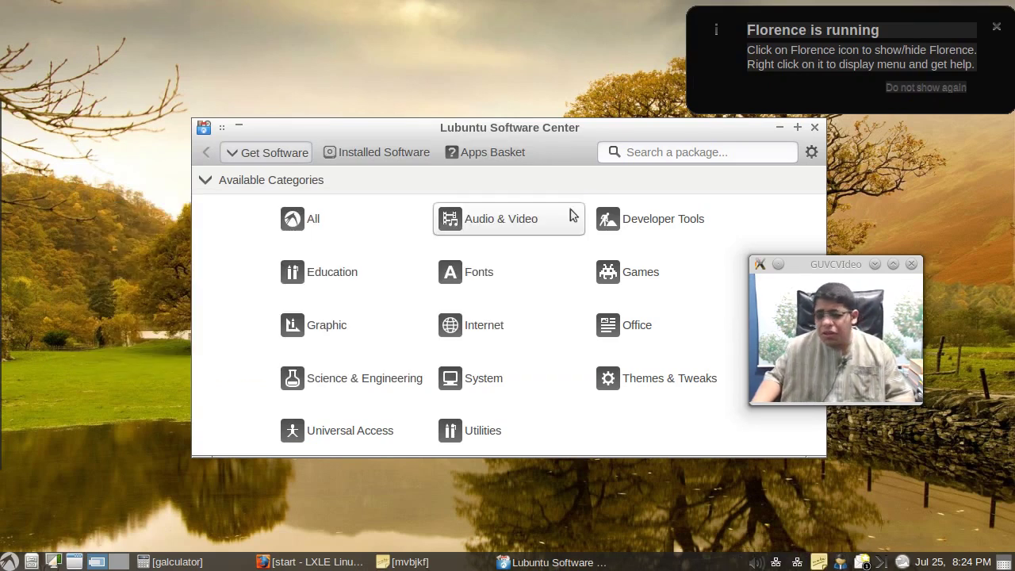
Step: Open the quick application launcher from the main menu and search it for firefox
left_click(19, 555)
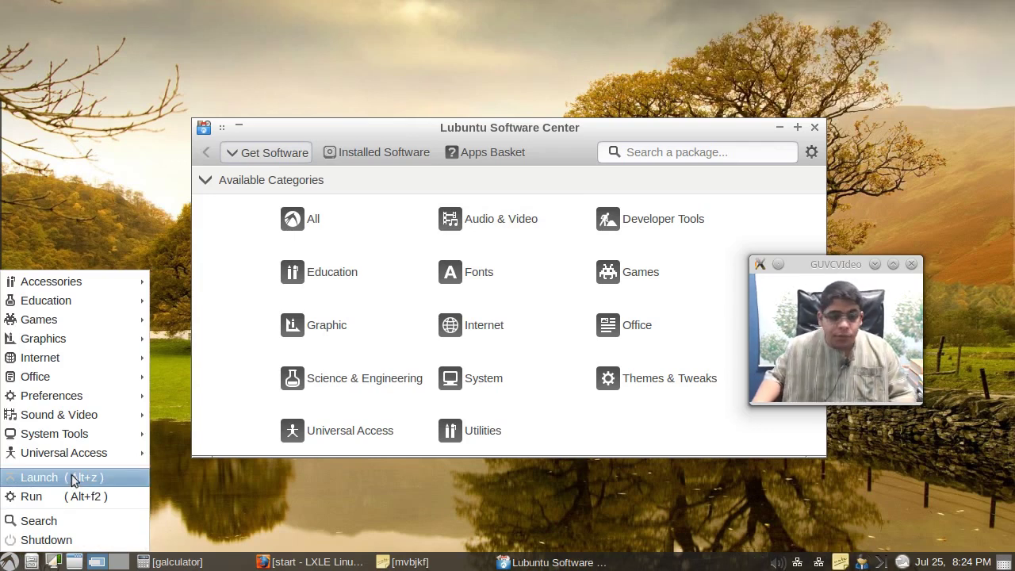
left_click(73, 477)
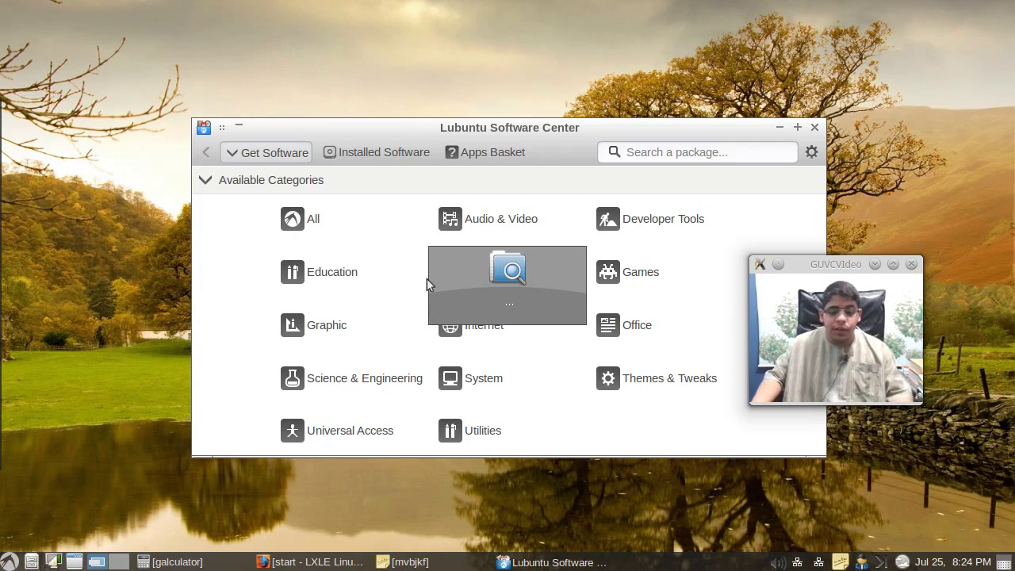
type("firefox")
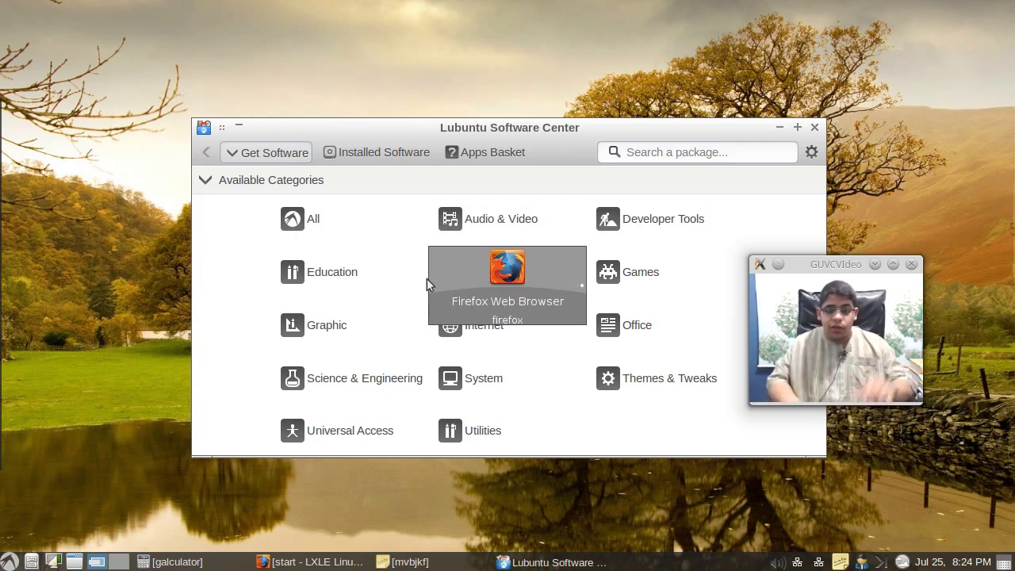
Step: Clear the firefox query in the quick launcher and search for thunder instead
key("BackSpace")
key("BackSpace")
key("BackSpace")
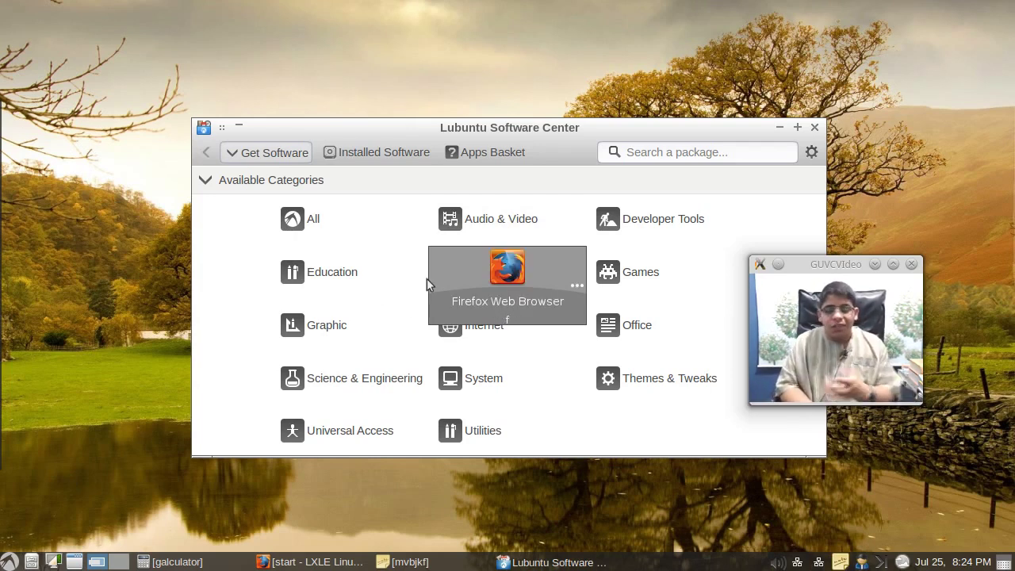
key("BackSpace")
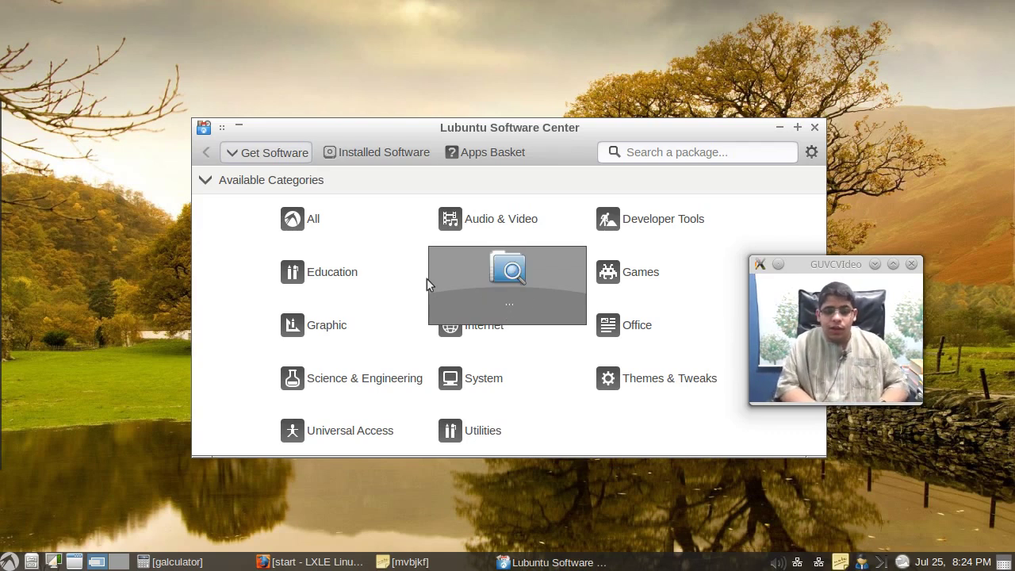
type("th")
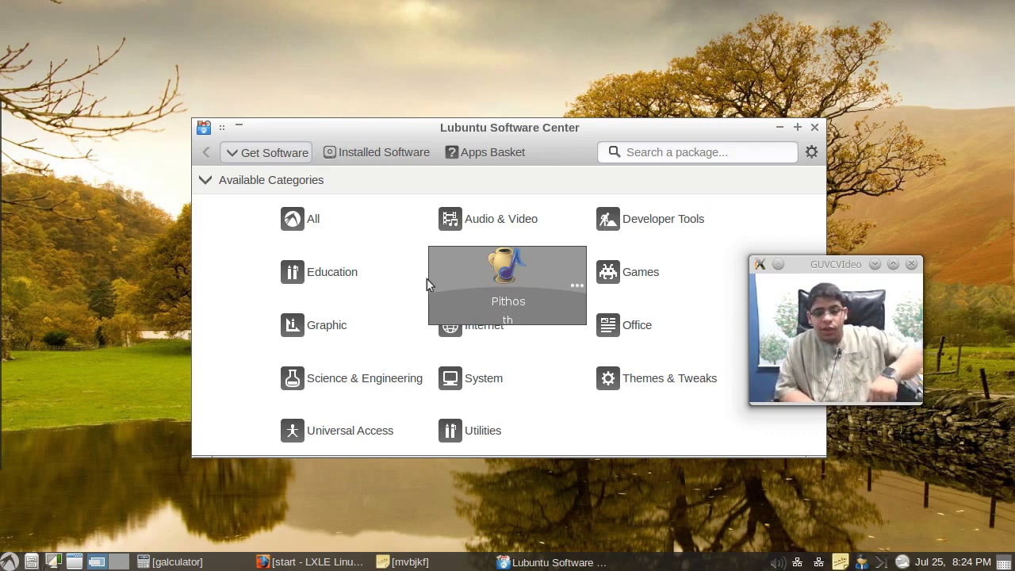
type("under")
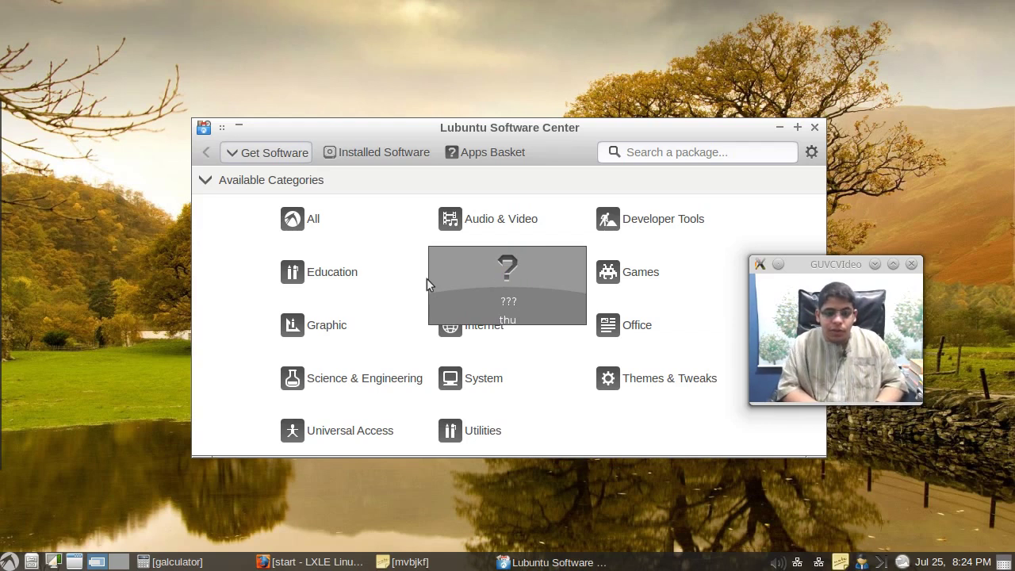
Step: Replace the launcher query with cl to look up the mail client, and close the quick launcher
key("BackSpace")
key("BackSpace")
key("BackSpace")
key("BackSpace")
key("BackSpace")
key("BackSpace")
key("BackSpace")
type("cl")
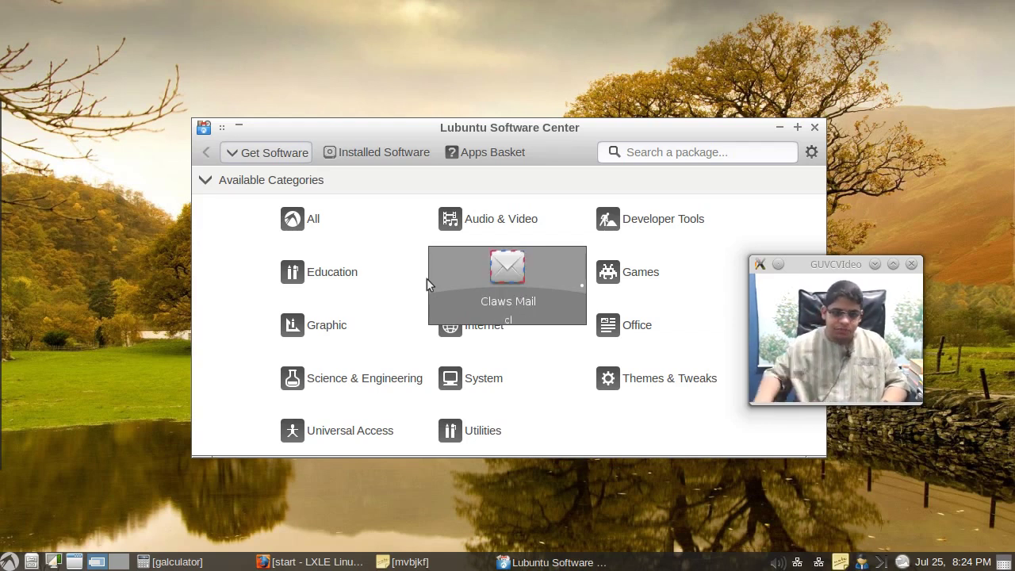
key("Escape")
Step: Open the Run dialog from the main menu, enter firefox as the command, and cancel without running it
left_click(9, 561)
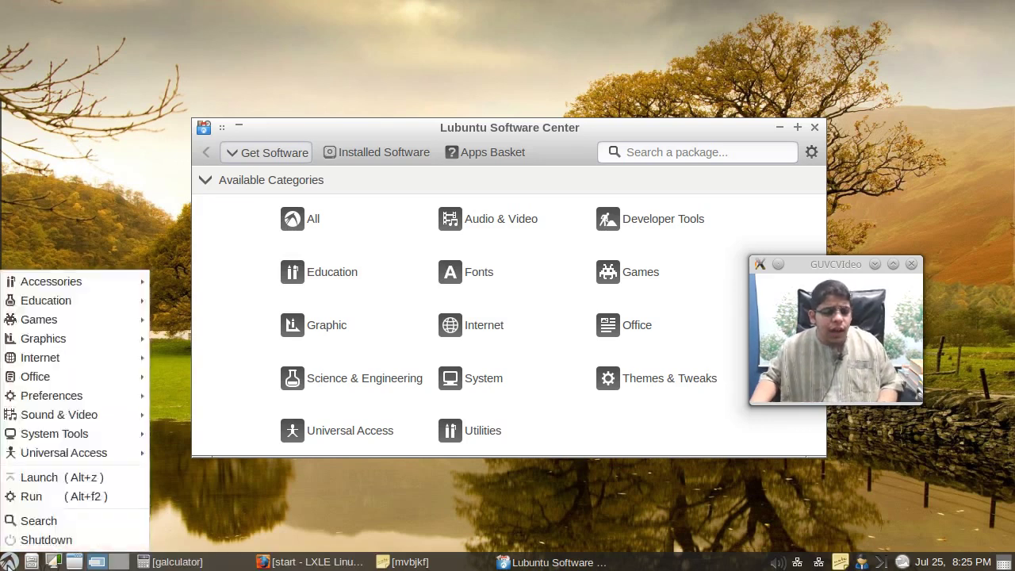
left_click(32, 497)
type("d")
key("BackSpace")
type("firefox")
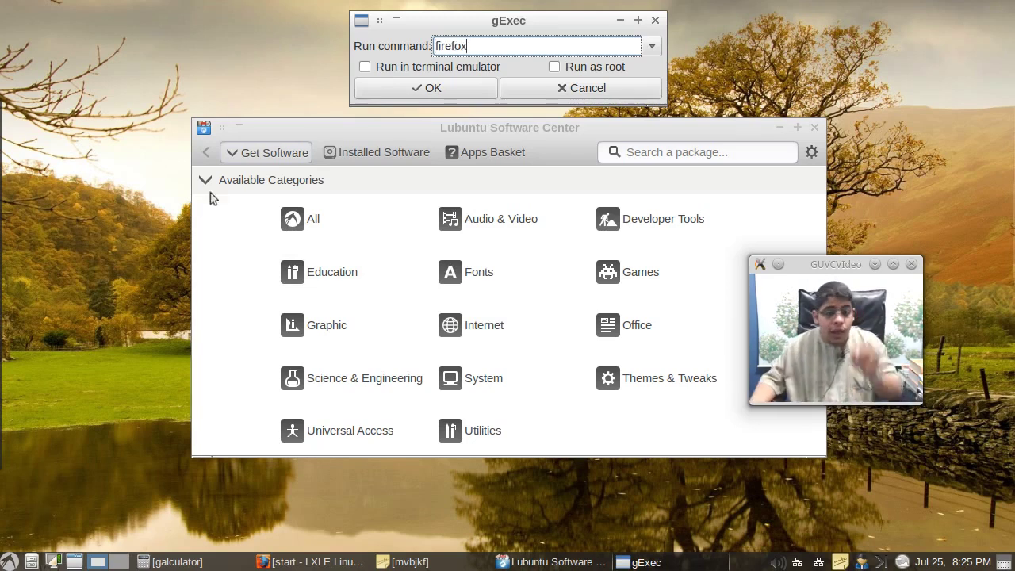
left_click(557, 90)
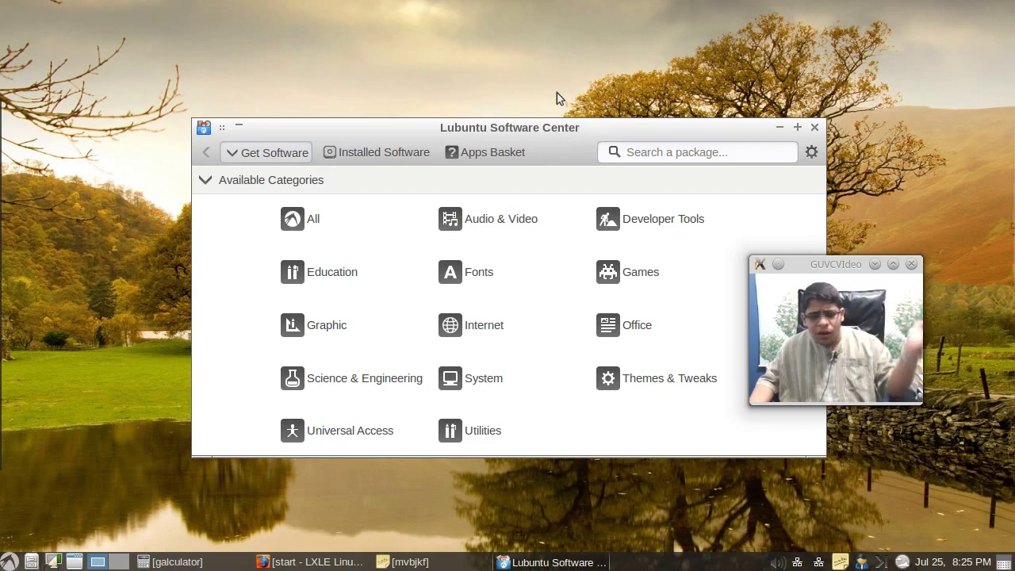
Step: Briefly view the main menu, dismiss it, and reveal the auto-hidden application dock
left_click(9, 560)
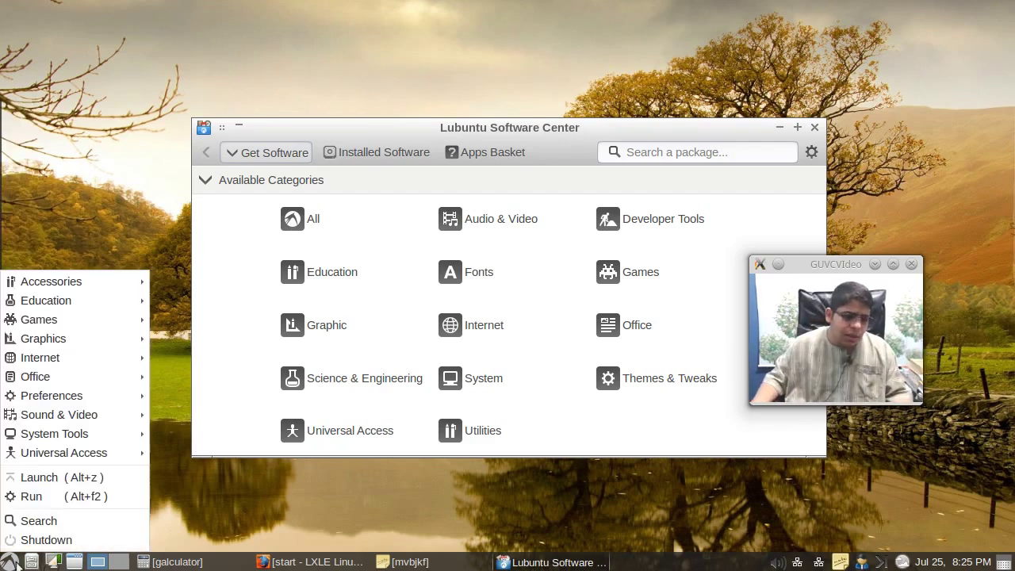
key("Escape")
mouse_move(3, 278)
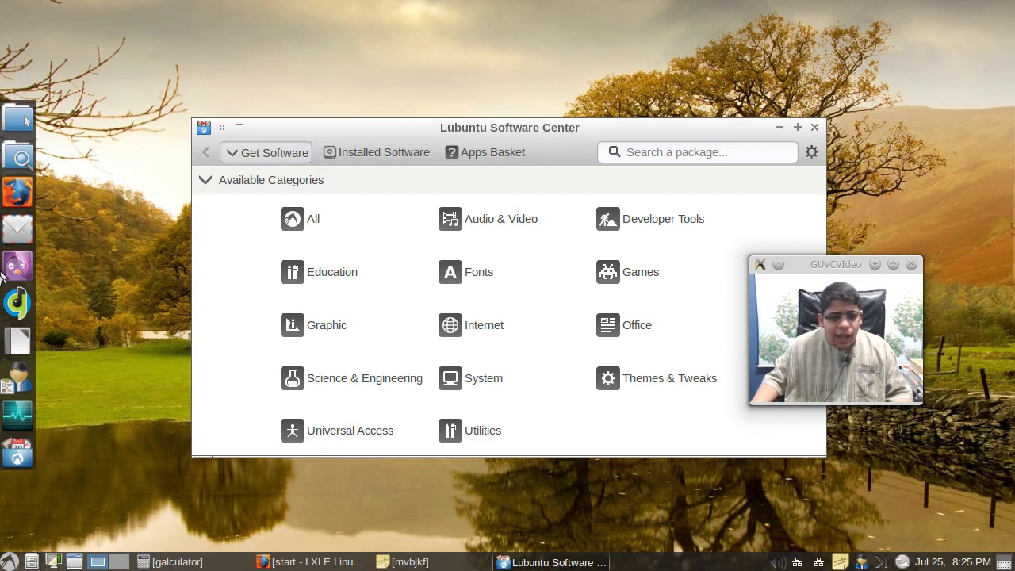